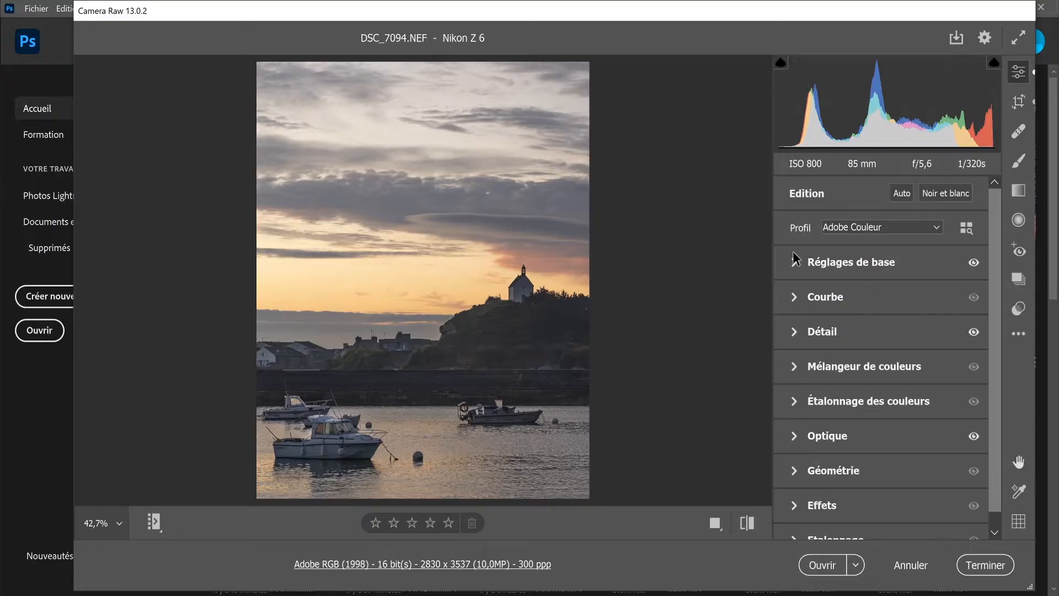
Step: Open the Mélangeur de couleurs settings and look through its Teinte, Saturation and Luminance adjustments, finishing on Teinte
scroll(783, 326, "down", 1)
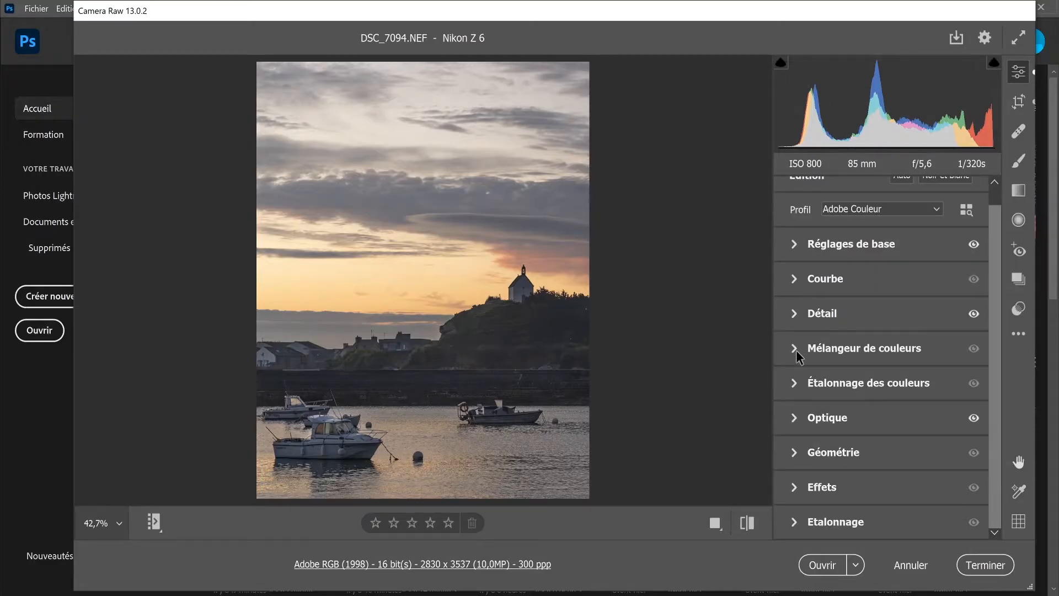
left_click(795, 348)
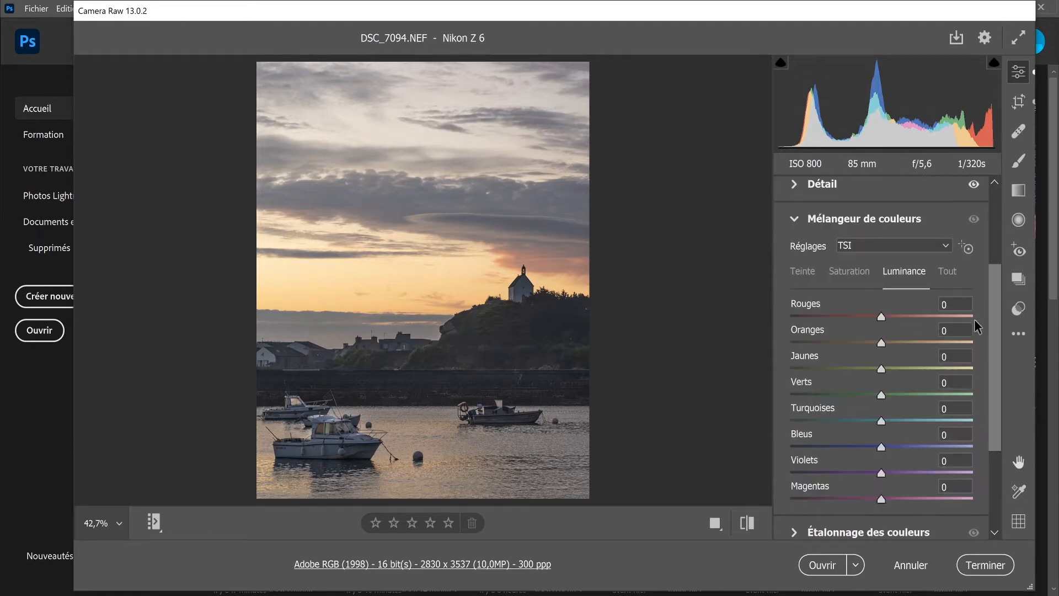
left_click(794, 274)
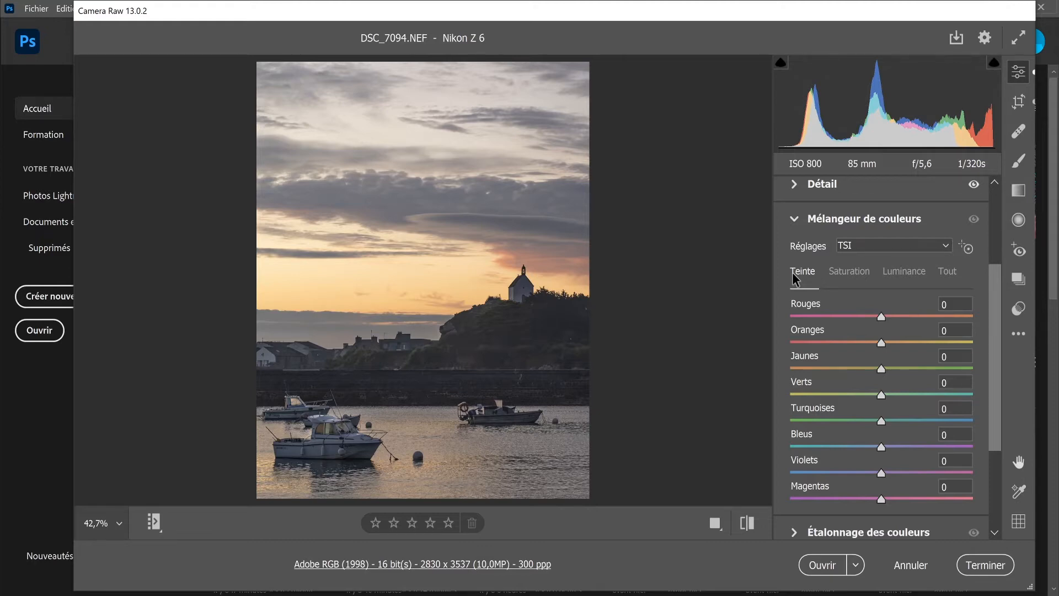
left_click(851, 276)
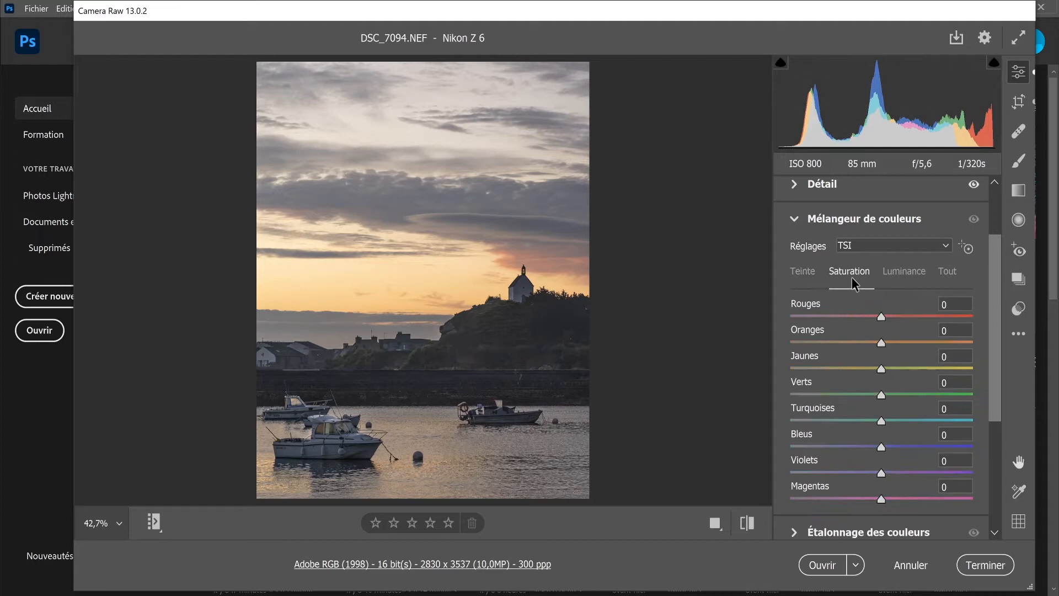
left_click(914, 279)
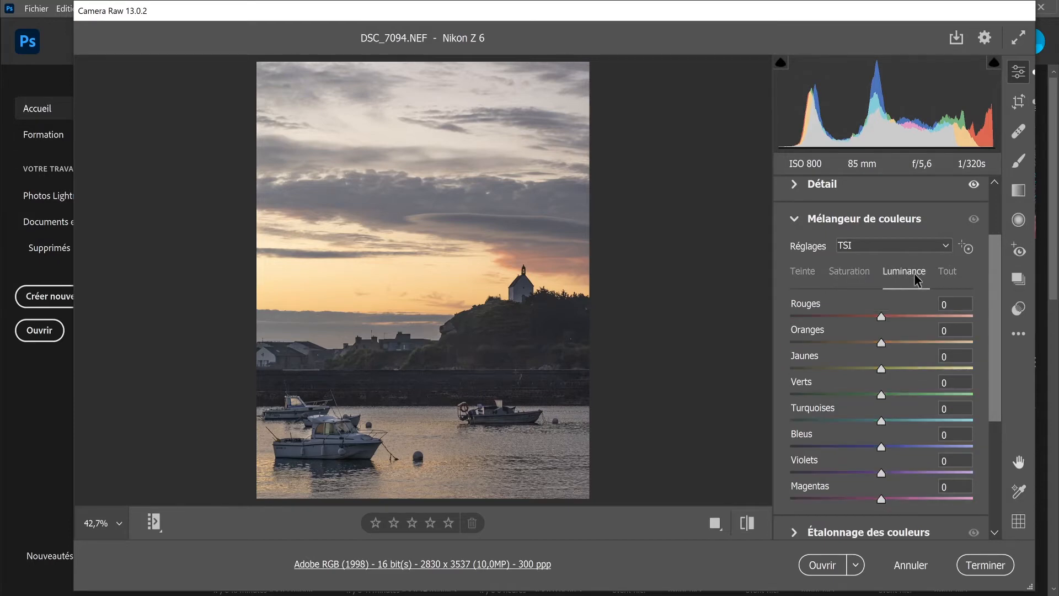
left_click(797, 275)
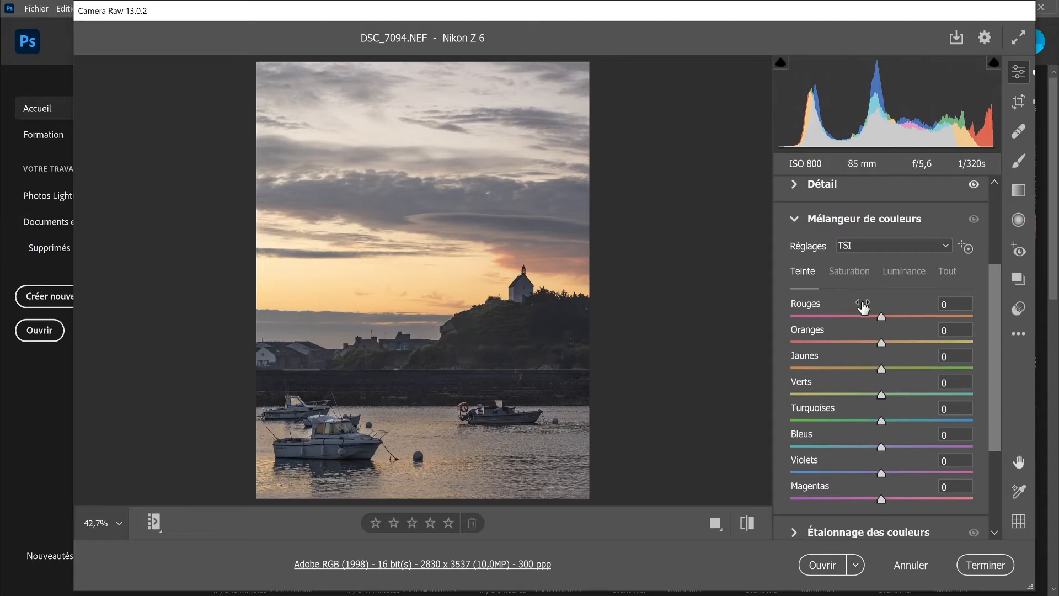
Step: Try a Rouges hue of -100 in the colour mixer and return it to 0
left_click(881, 315)
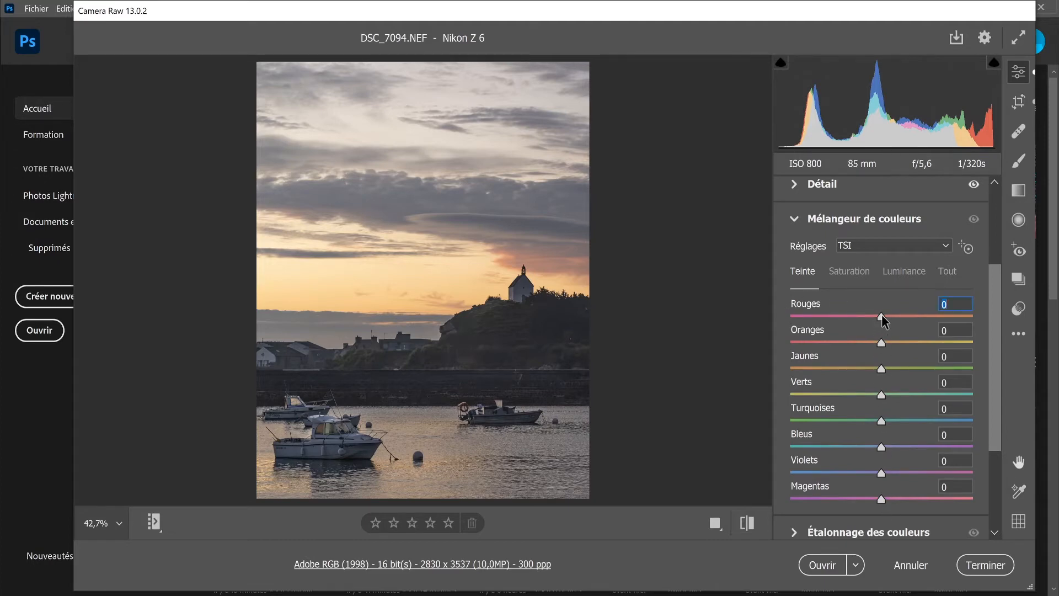
left_click_drag(881, 315, 787, 320)
left_click_drag(793, 316, 884, 320)
Step: Set the hue to -7 for Oranges, -9 for Jaunes and -3 for Turquoises, keeping Verts at 0
left_click_drag(881, 343, 873, 375)
left_click(882, 369)
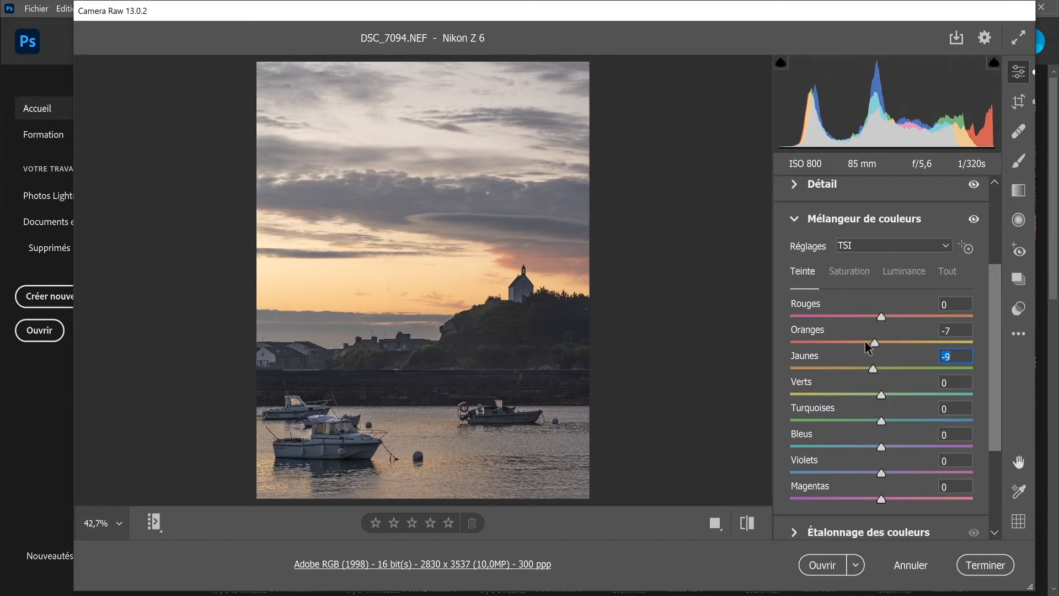
mouse_move(881, 394)
left_mouse_down()
mouse_move(826, 394)
mouse_move(895, 372)
mouse_move(878, 375)
mouse_move(892, 402)
mouse_move(880, 400)
left_mouse_up()
double_click(880, 394)
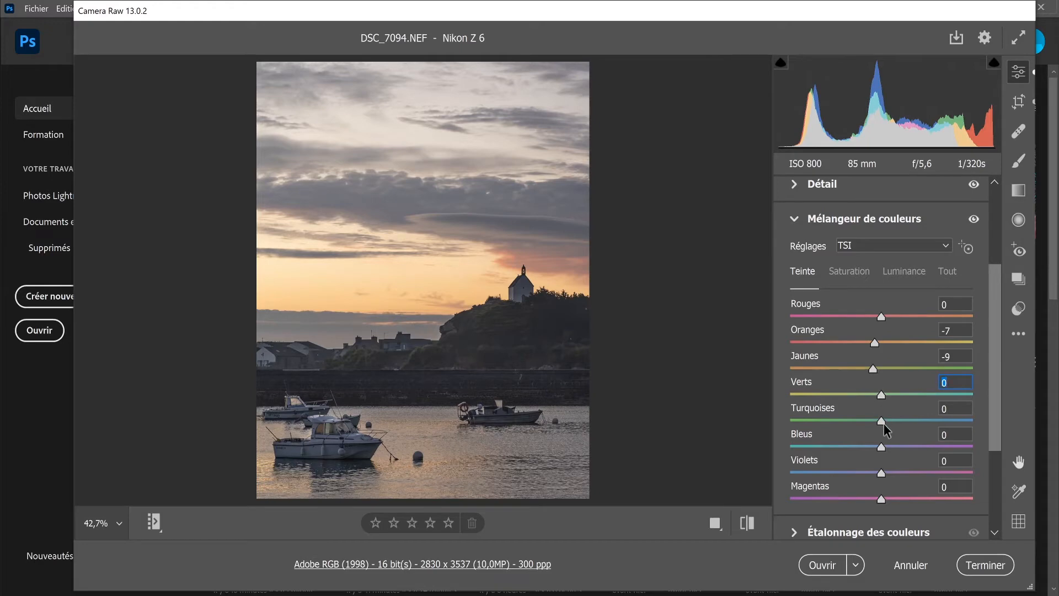
mouse_move(882, 422)
left_mouse_down()
mouse_move(915, 423)
mouse_move(863, 422)
mouse_move(880, 426)
left_mouse_up()
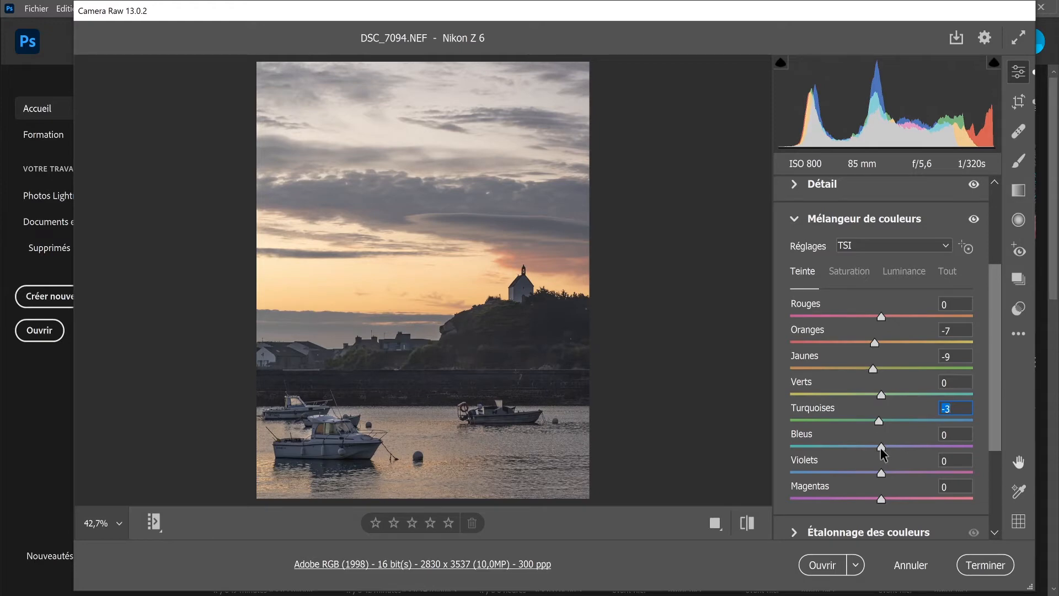
Step: Try the Bleus hue at +100, settle it at -10, and reset the Violets and Magentas hues to 0
left_click_drag(880, 454, 1012, 439)
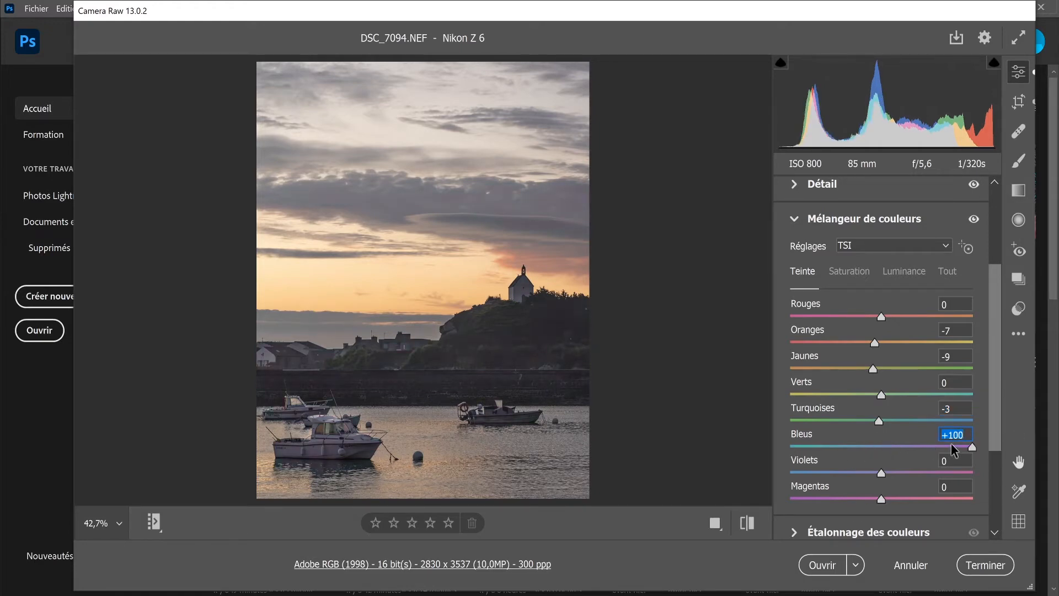
left_click(922, 448)
left_click_drag(896, 446, 877, 503)
double_click(875, 474)
left_click(878, 498)
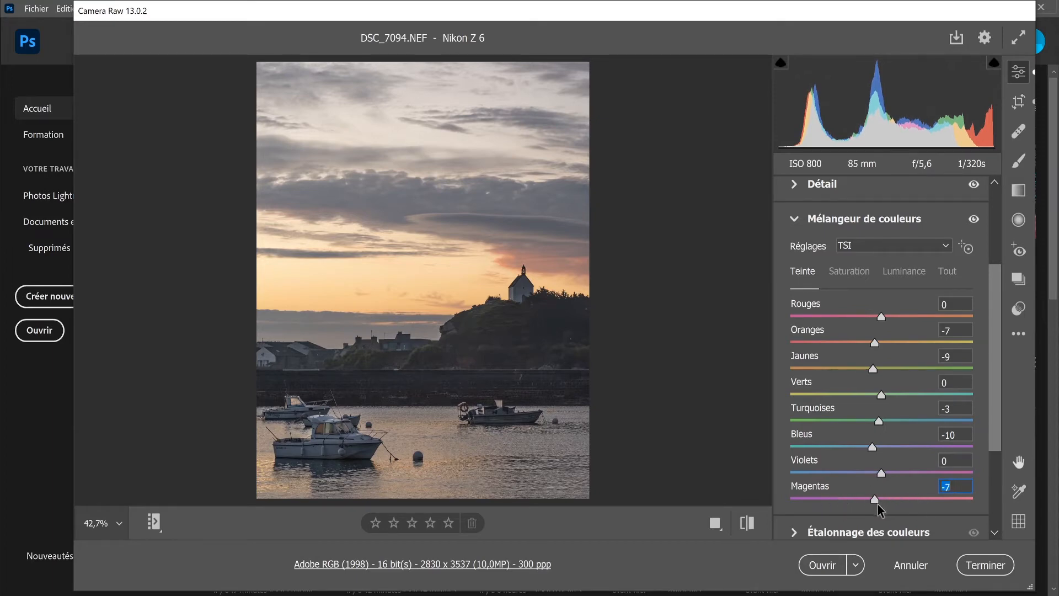
double_click(875, 500)
Step: Set the colour mixer saturation to +23 for Oranges, -26 for Jaunes, -21 for Bleus and -30 for Violets
left_click(847, 270)
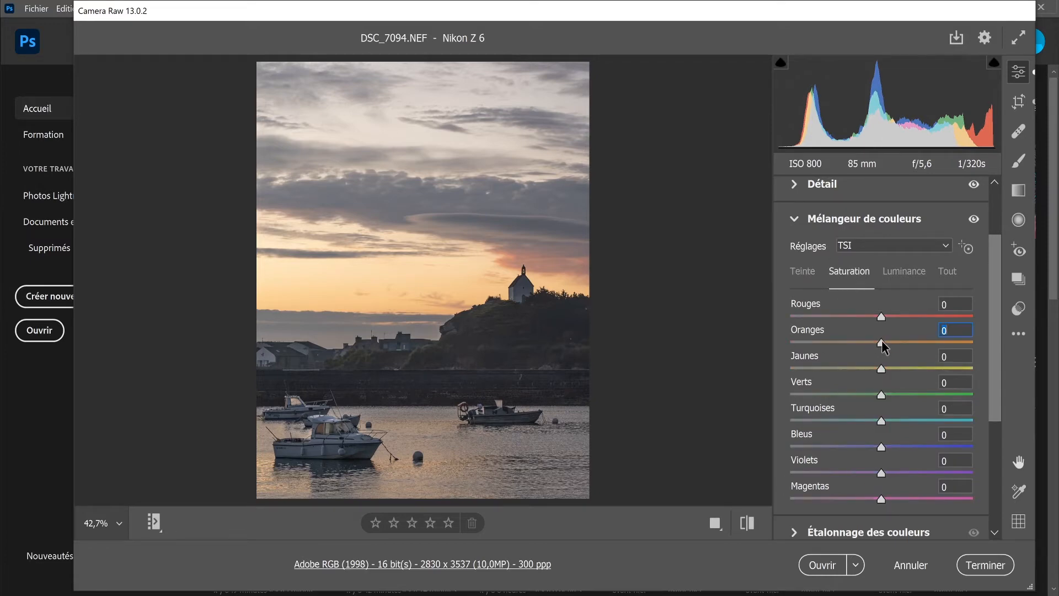
left_click_drag(882, 342, 859, 362)
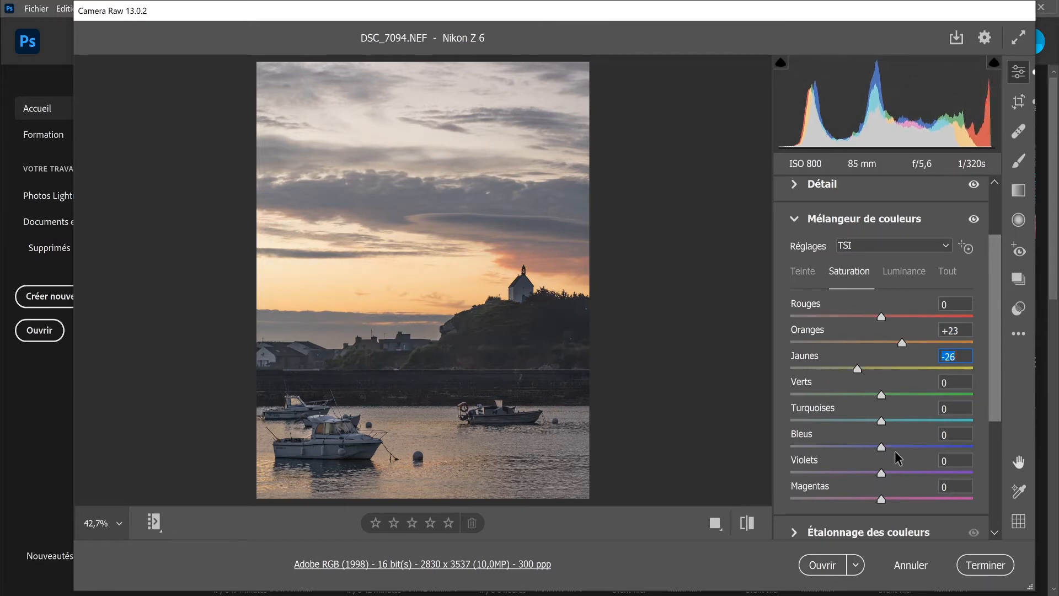
left_click_drag(883, 446, 852, 476)
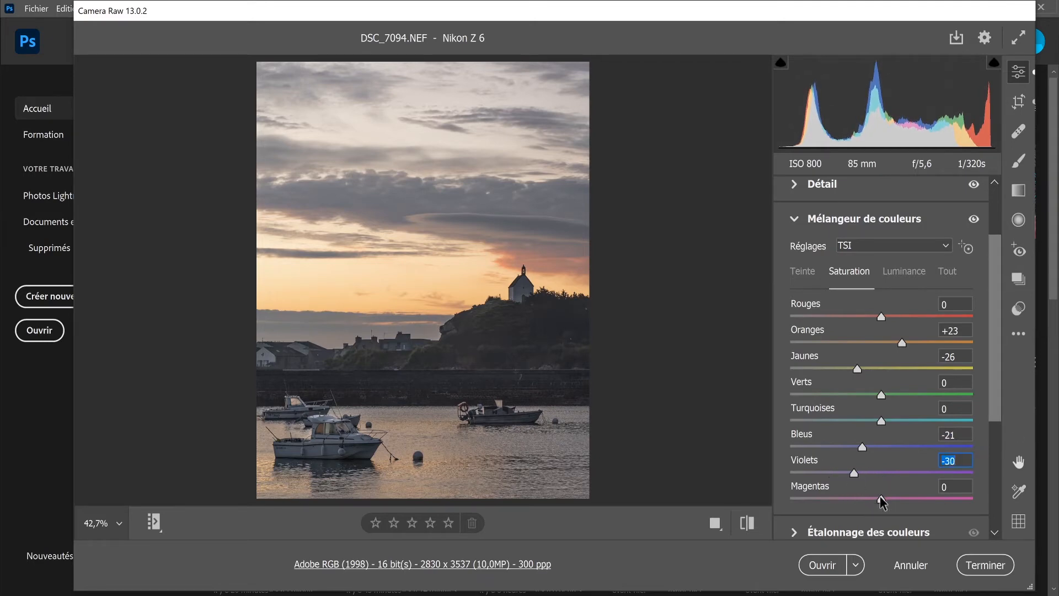
Step: Set the saturation to +3 for Magentas and -5 for Verts, resetting Rouges to 0
mouse_move(881, 499)
left_mouse_down()
mouse_move(892, 507)
mouse_move(883, 508)
left_mouse_up()
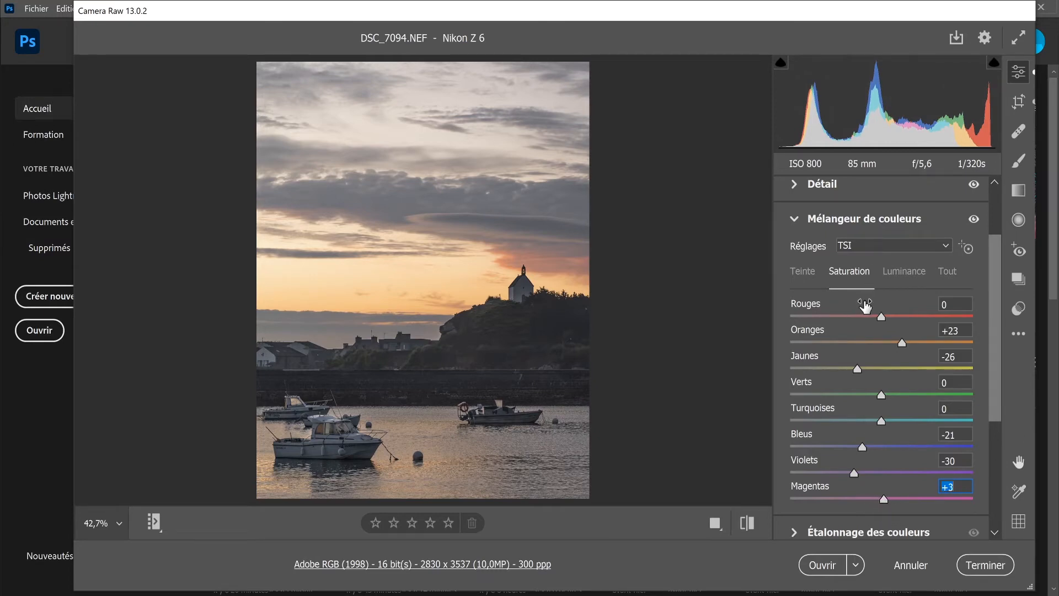
left_click_drag(877, 313, 890, 314)
double_click(891, 315)
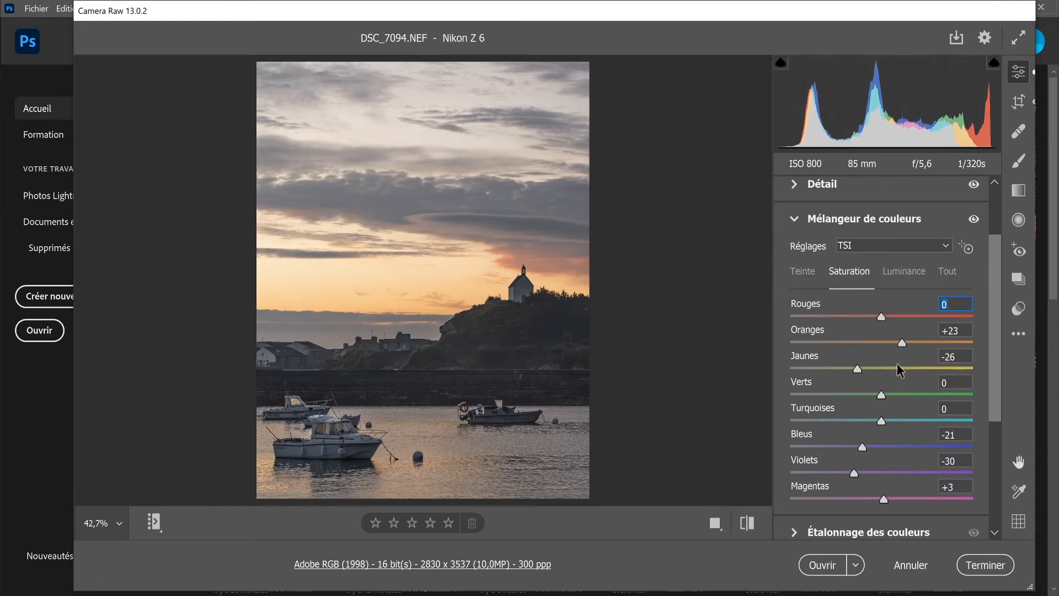
mouse_move(883, 394)
left_mouse_down()
mouse_move(768, 405)
mouse_move(876, 395)
left_mouse_up()
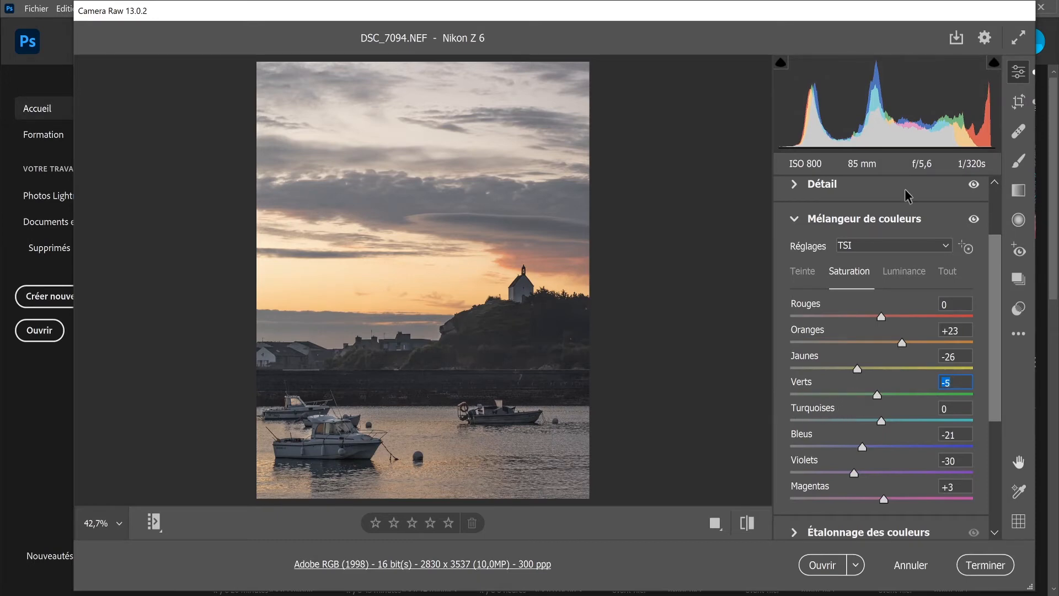
Step: Set the colour mixer luminance to -7 for both Oranges and Jaunes
left_click(902, 273)
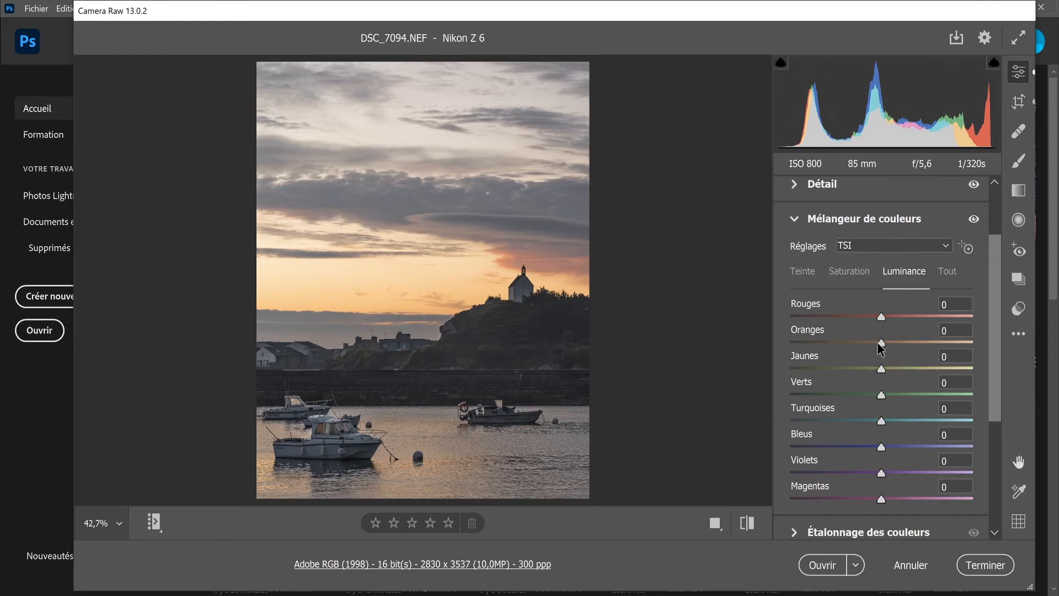
left_click_drag(877, 343, 745, 375)
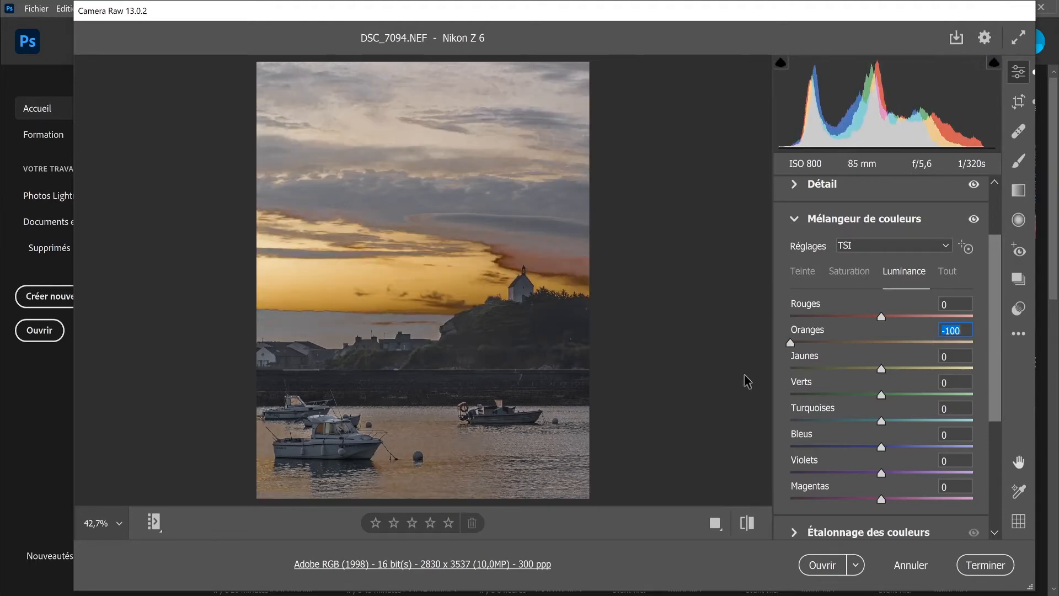
mouse_move(871, 344)
left_mouse_down()
mouse_move(892, 345)
mouse_move(869, 343)
left_mouse_up()
left_click_drag(864, 347, 871, 380)
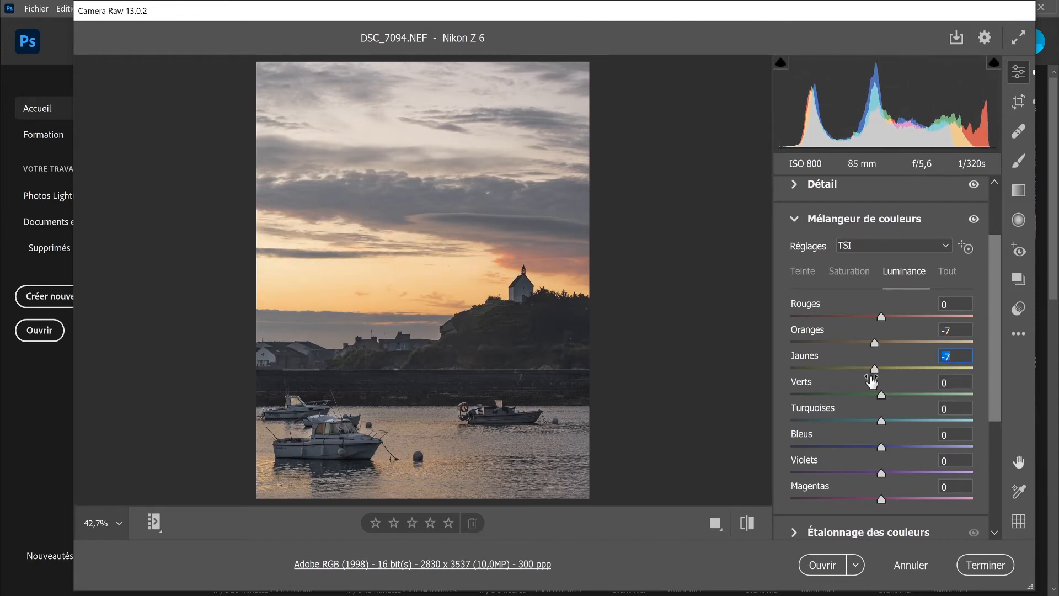
Step: Set the luminance to +13 for Bleus, +5 for Violets and -5 for Verts
left_click(879, 445)
mouse_move(879, 445)
left_mouse_down()
mouse_move(849, 452)
mouse_move(877, 461)
mouse_move(854, 457)
mouse_move(867, 465)
mouse_move(853, 452)
mouse_move(905, 445)
mouse_move(892, 450)
left_mouse_up()
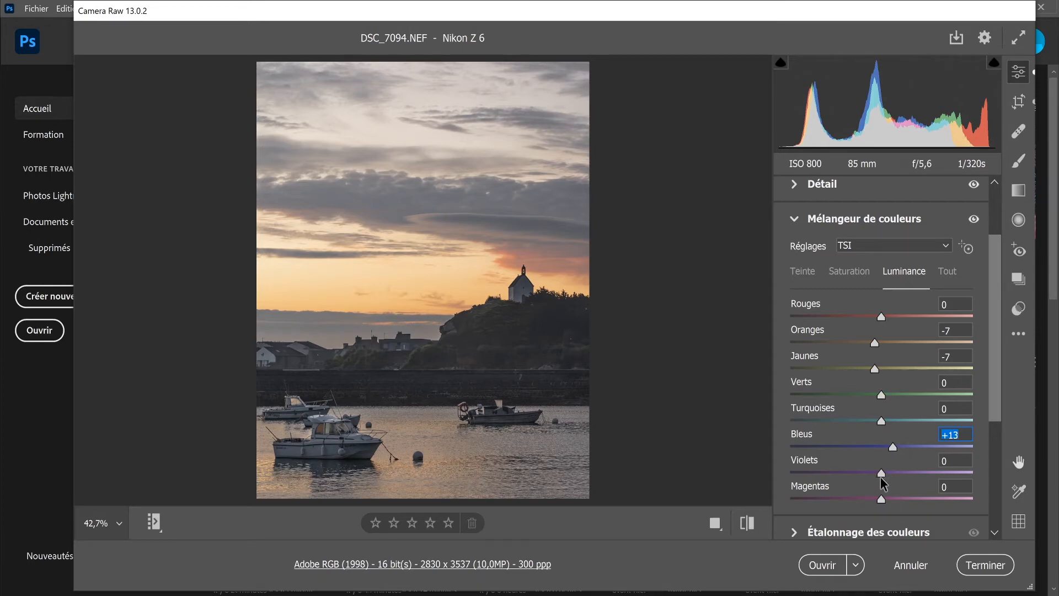
mouse_move(880, 477)
left_mouse_down()
mouse_move(868, 478)
mouse_move(890, 481)
left_mouse_up()
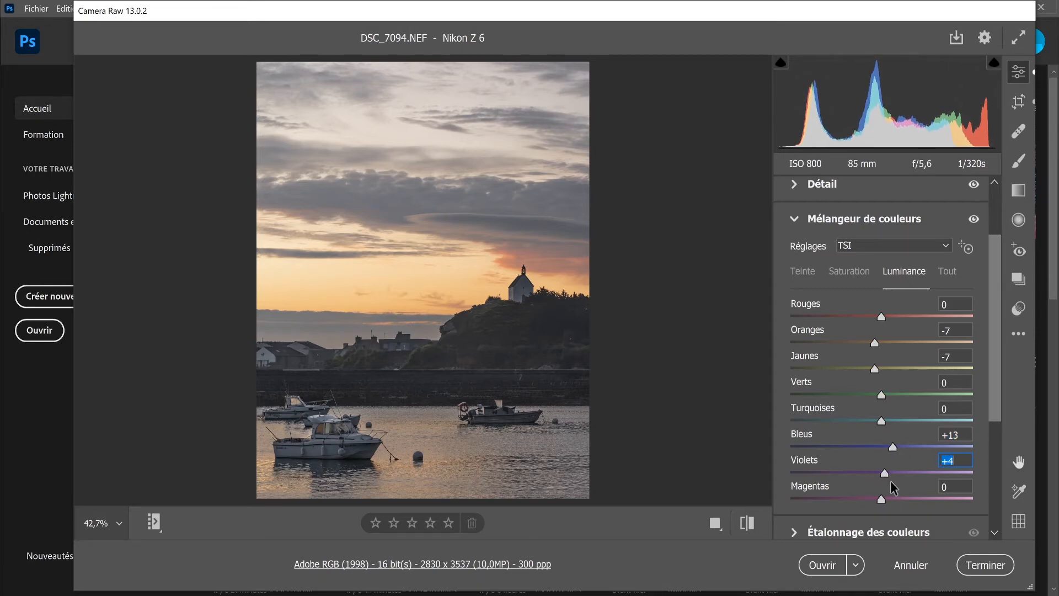
mouse_move(880, 395)
left_mouse_down()
mouse_move(833, 396)
mouse_move(874, 397)
left_mouse_up()
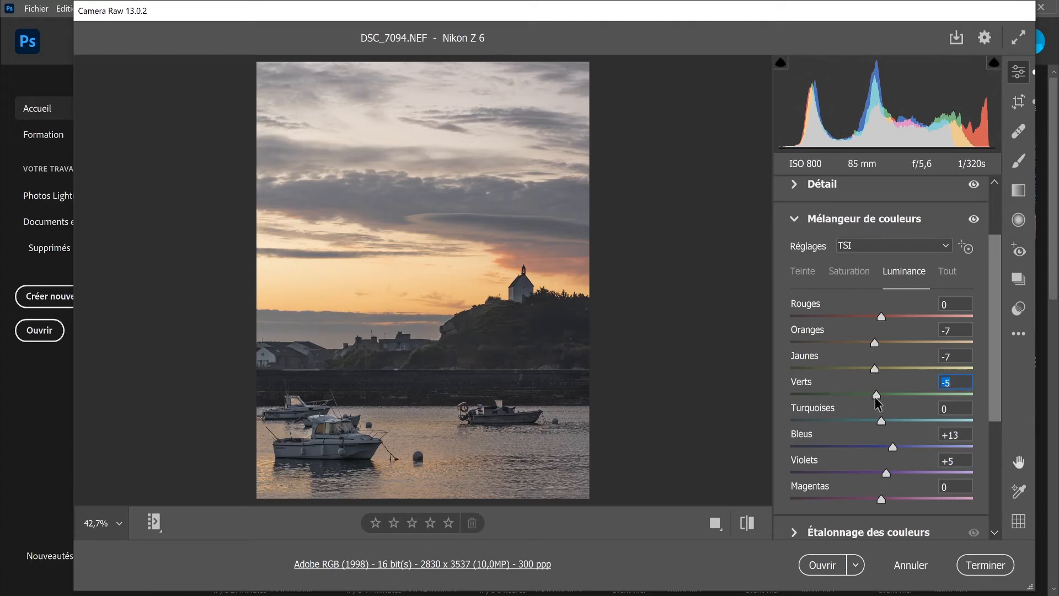
Step: Compare the photo with and without the Mélangeur de couleurs adjustments, leaving them enabled
left_click(973, 219)
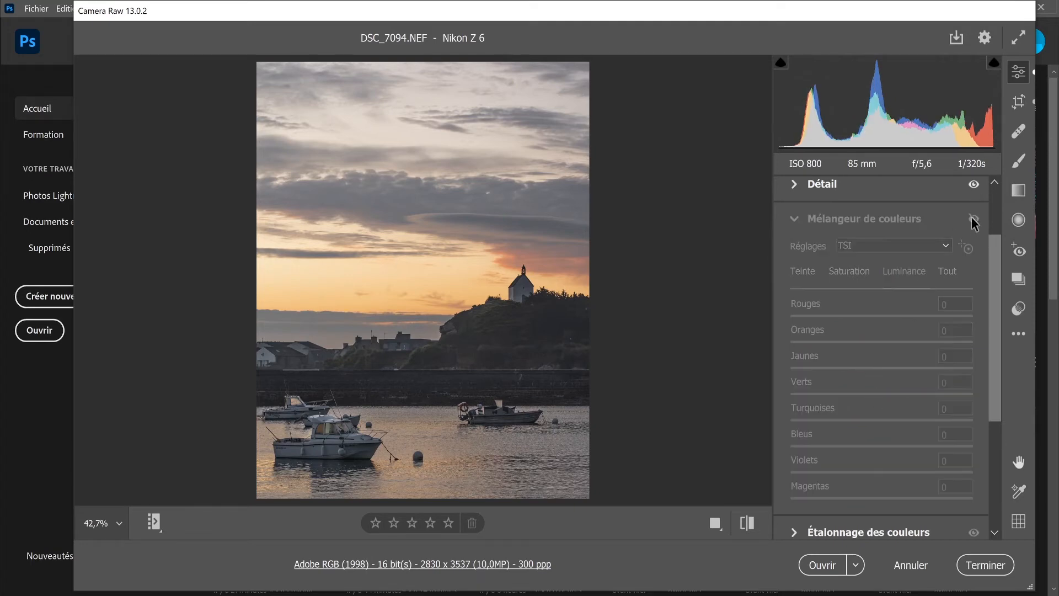
left_click(973, 220)
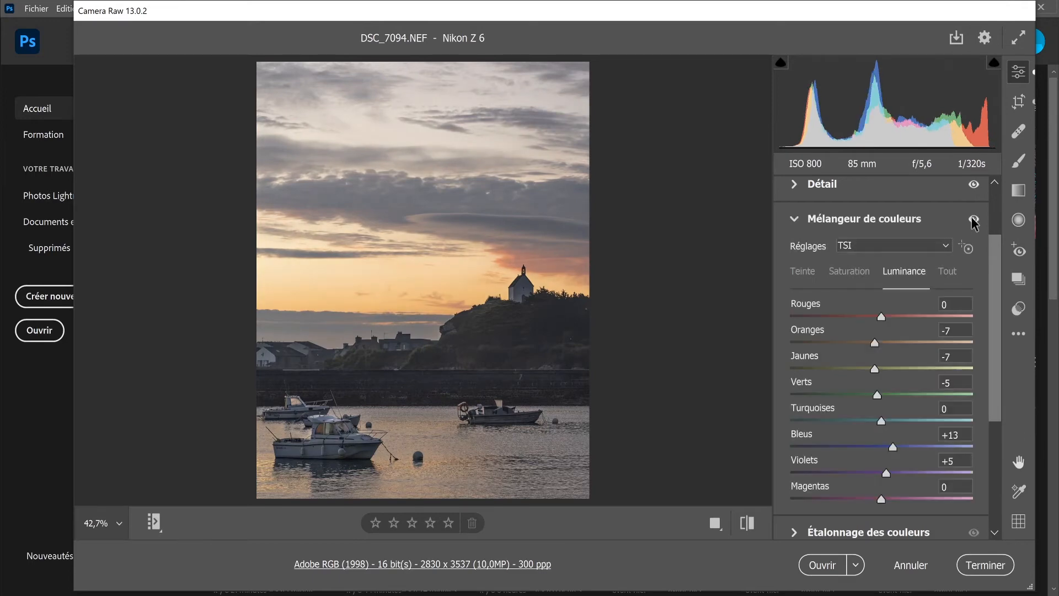
left_click(974, 220)
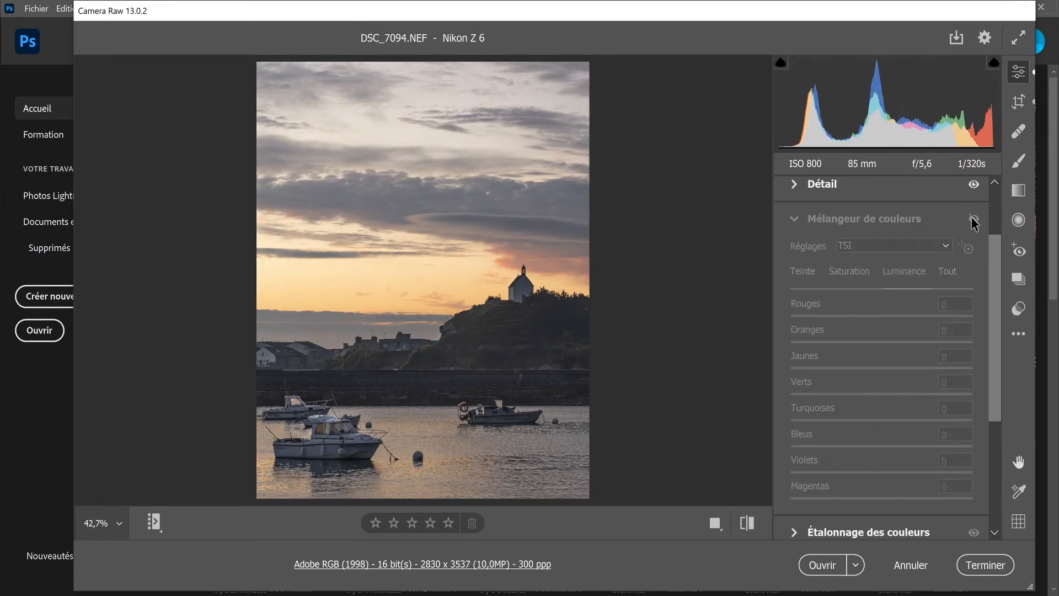
left_click(973, 220)
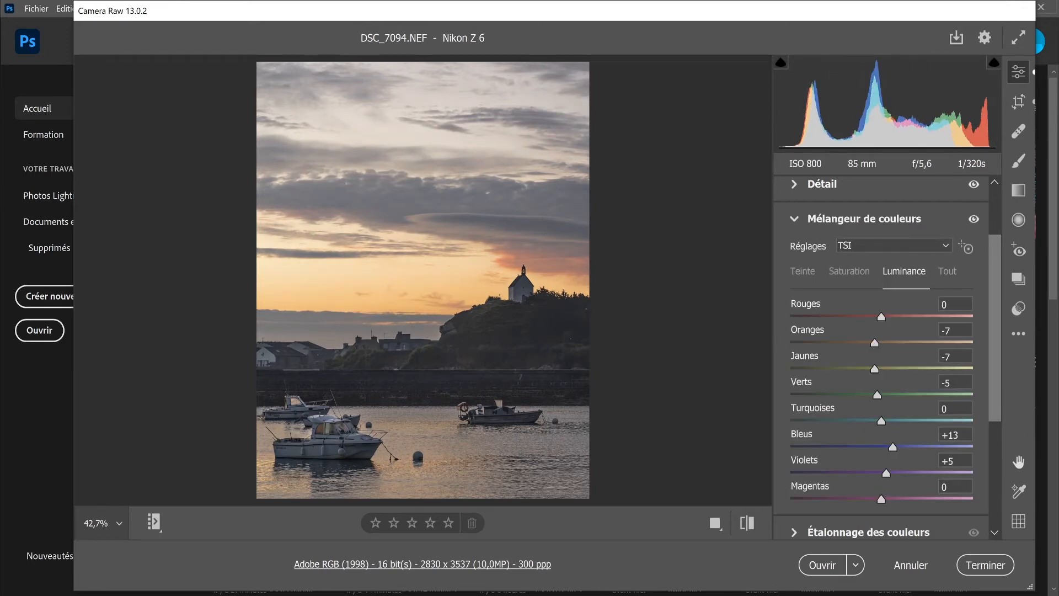
left_click(973, 220)
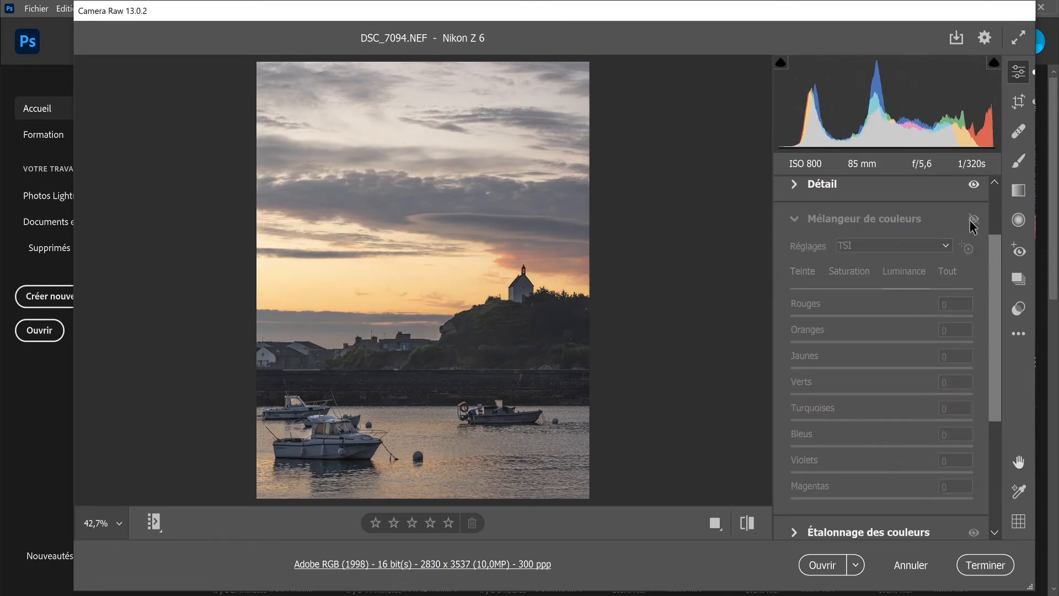
left_click(974, 219)
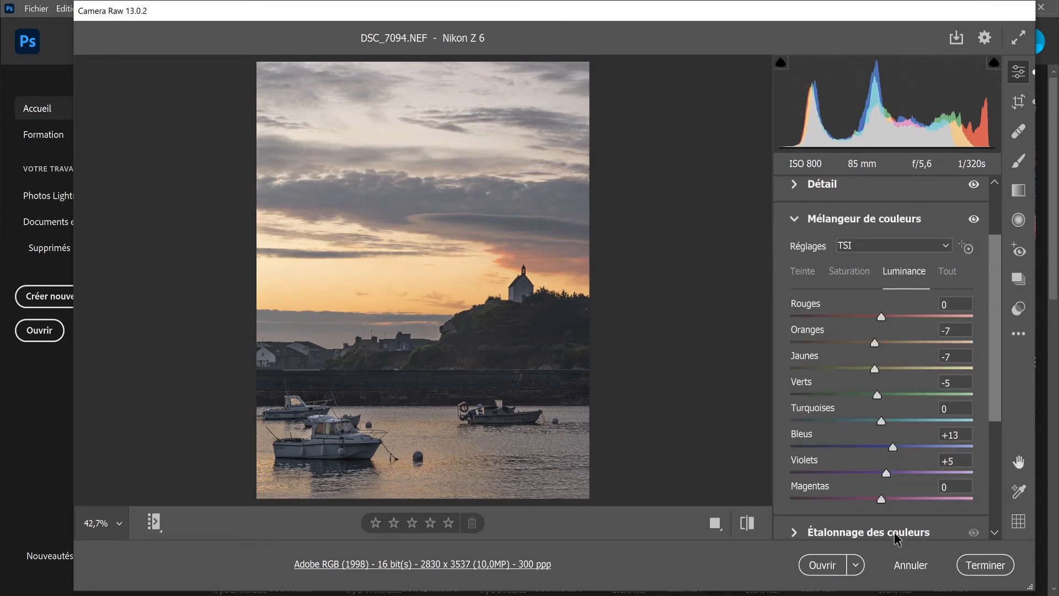
Step: In Étalonnage des couleurs, grade the dark tones with hue 219, saturation 13 and luminance -20
left_click_drag(997, 351, 999, 492)
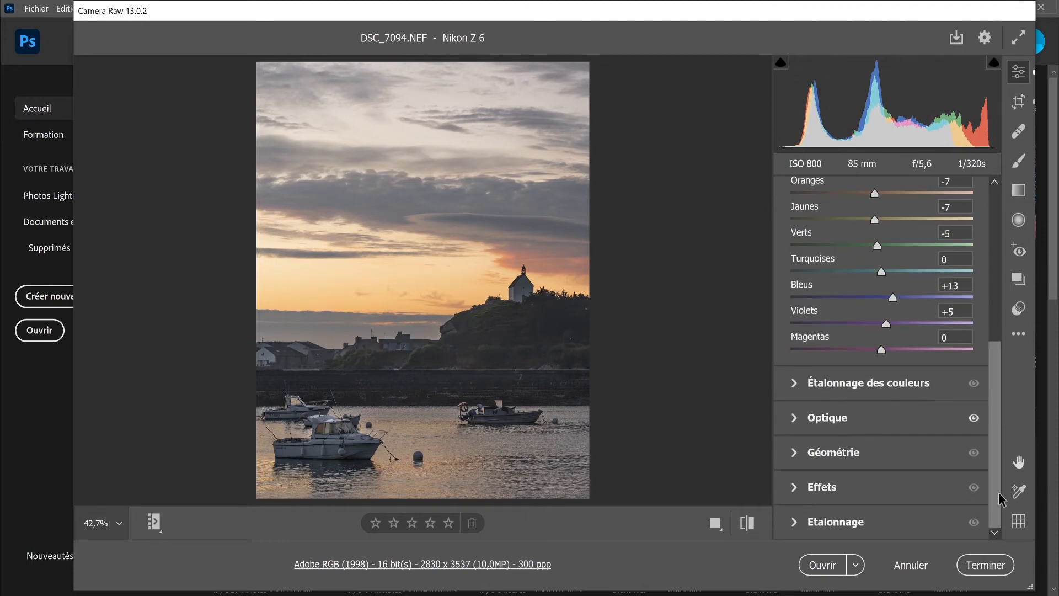
left_click(795, 382)
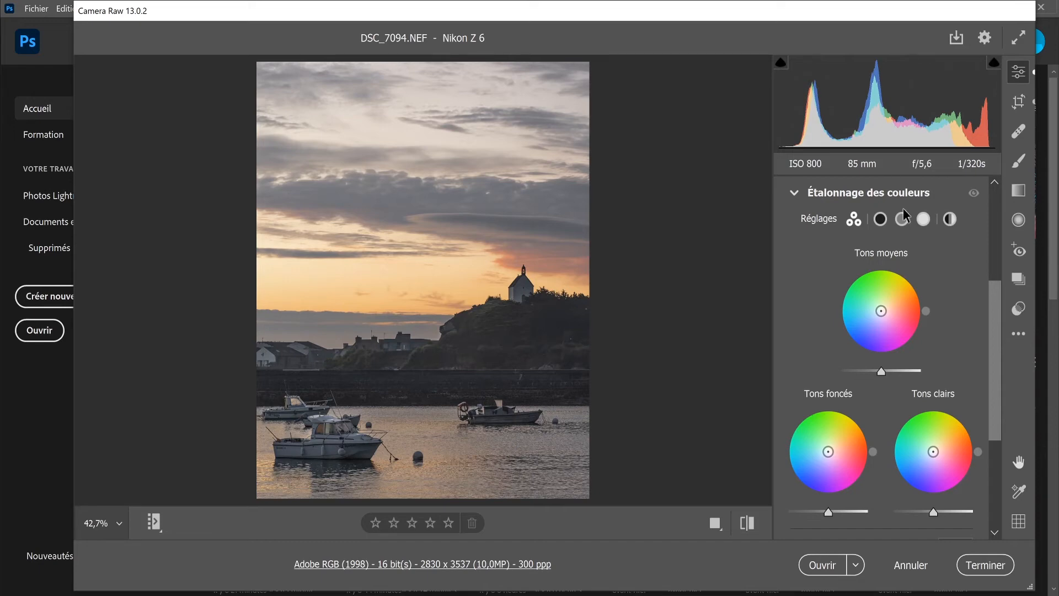
left_click(880, 219)
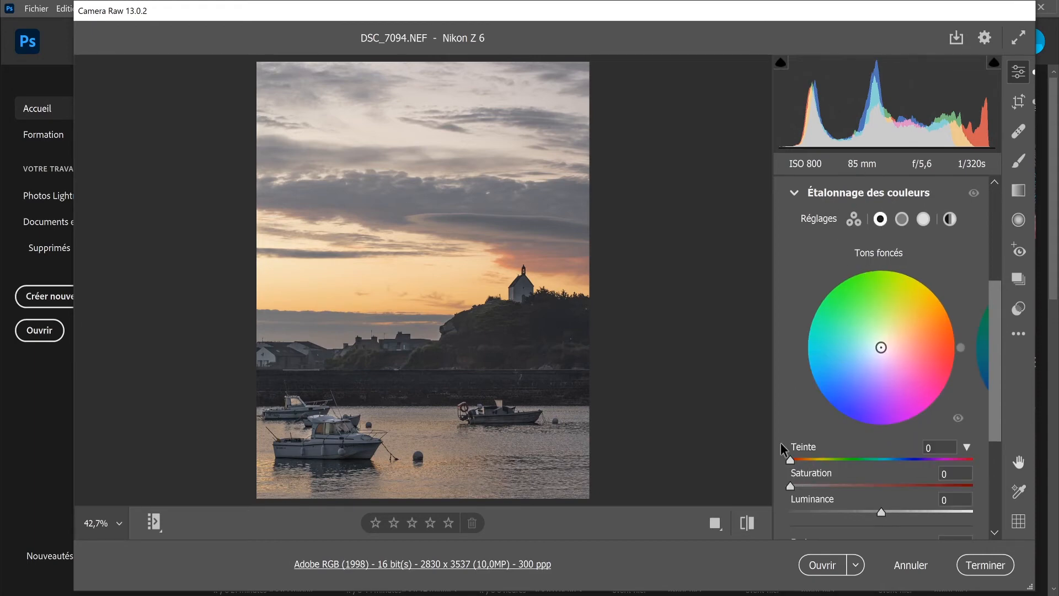
left_click_drag(789, 459, 900, 459)
left_click_drag(789, 485, 814, 487)
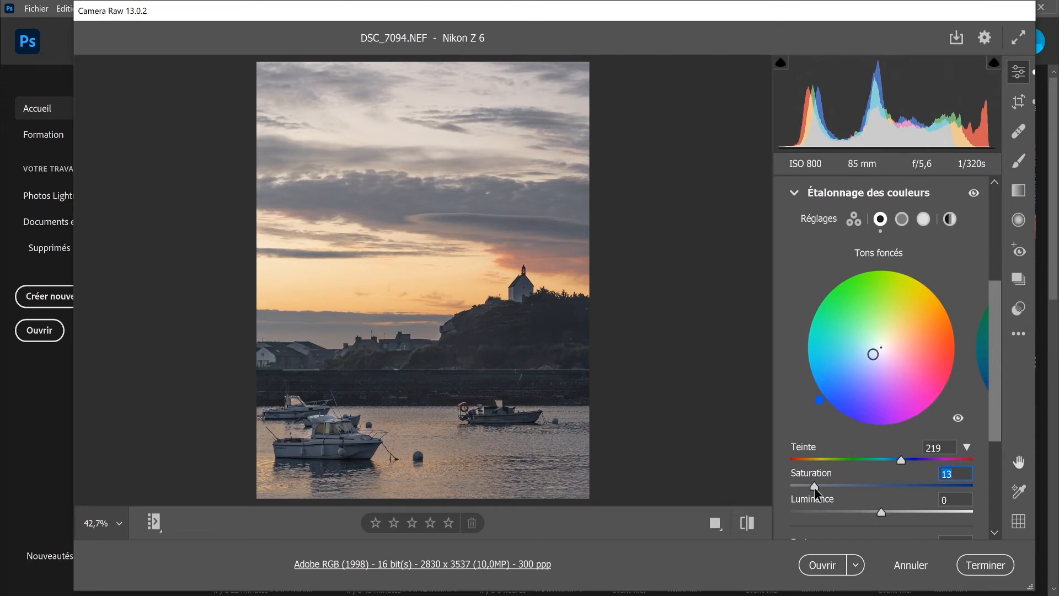
mouse_move(883, 511)
left_mouse_down()
mouse_move(851, 515)
mouse_move(864, 514)
left_mouse_up()
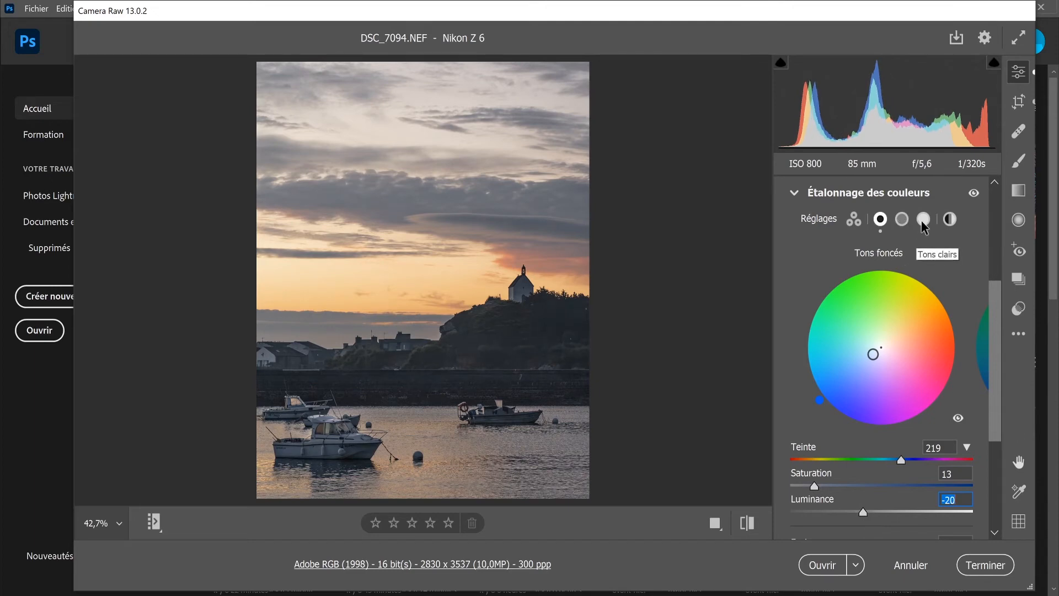
Step: Grade the light tones with hue 38, saturation 22 and luminance -65
left_click(923, 220)
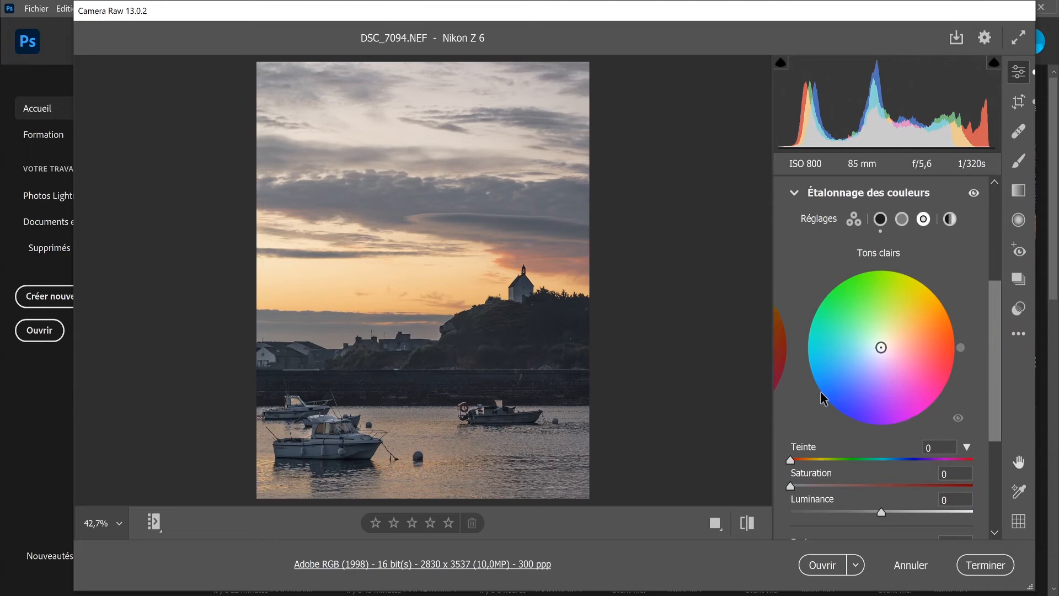
mouse_move(791, 458)
left_mouse_down()
mouse_move(812, 459)
mouse_move(792, 485)
mouse_move(830, 490)
left_mouse_up()
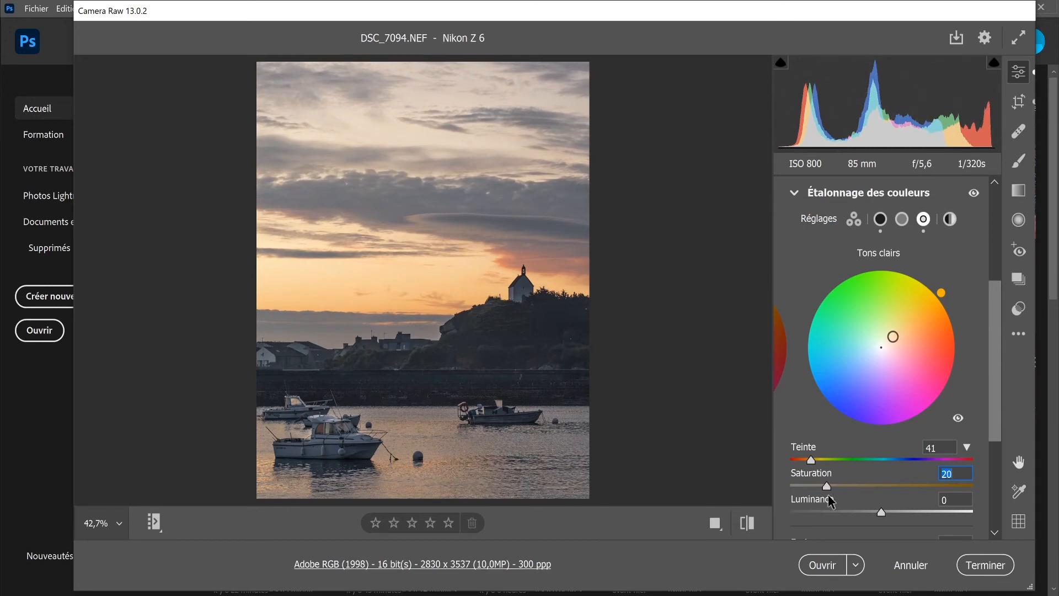
left_click(809, 461)
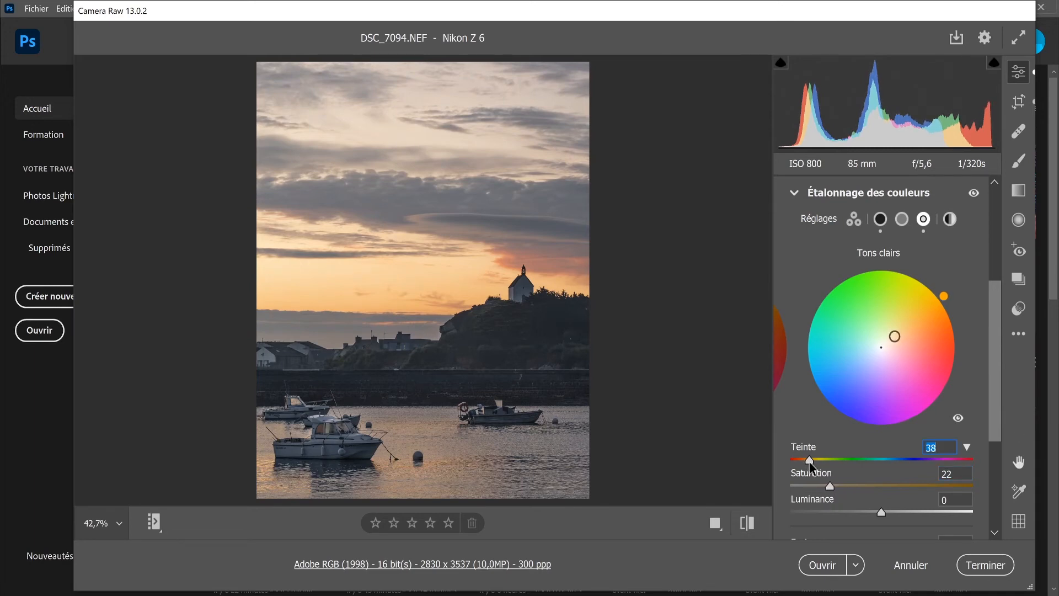
left_click_drag(881, 512, 822, 517)
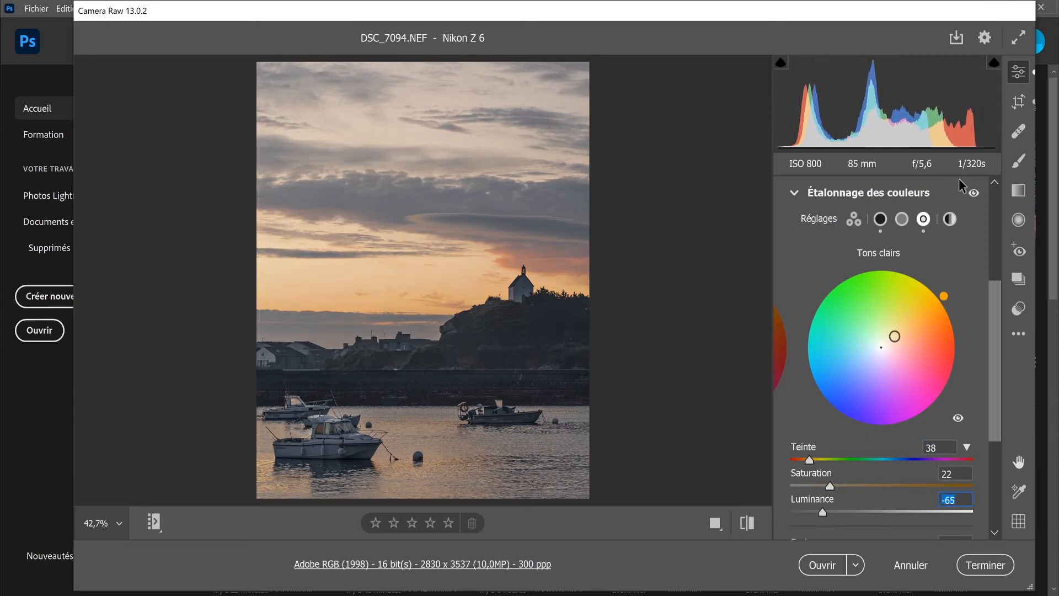
Step: Compare the photo with and without the Étalonnage des couleurs adjustments, leaving them enabled
left_click(974, 191)
left_click(974, 191)
left_click(974, 191)
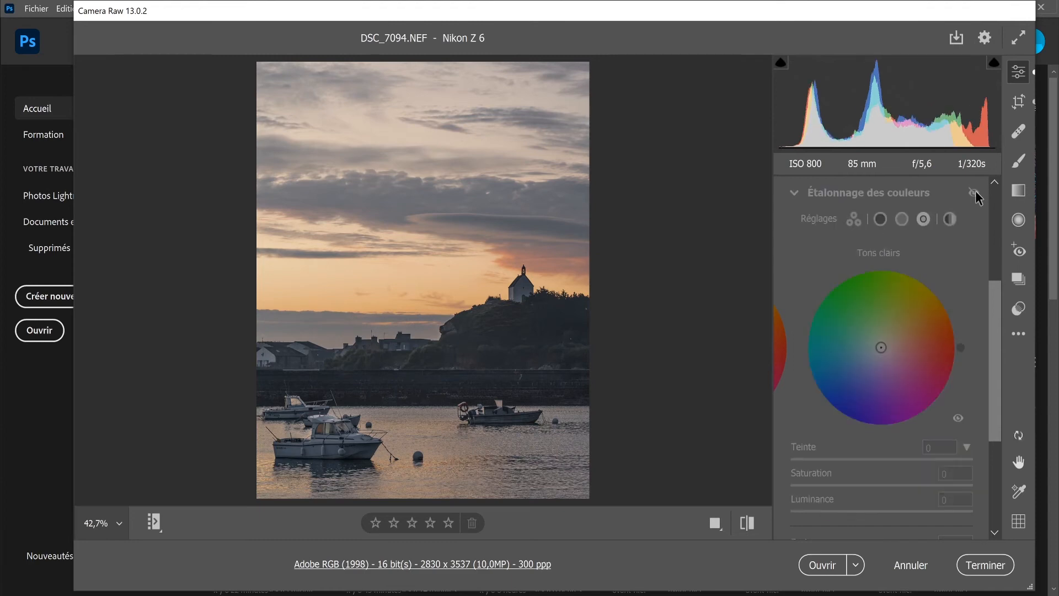
left_click(975, 191)
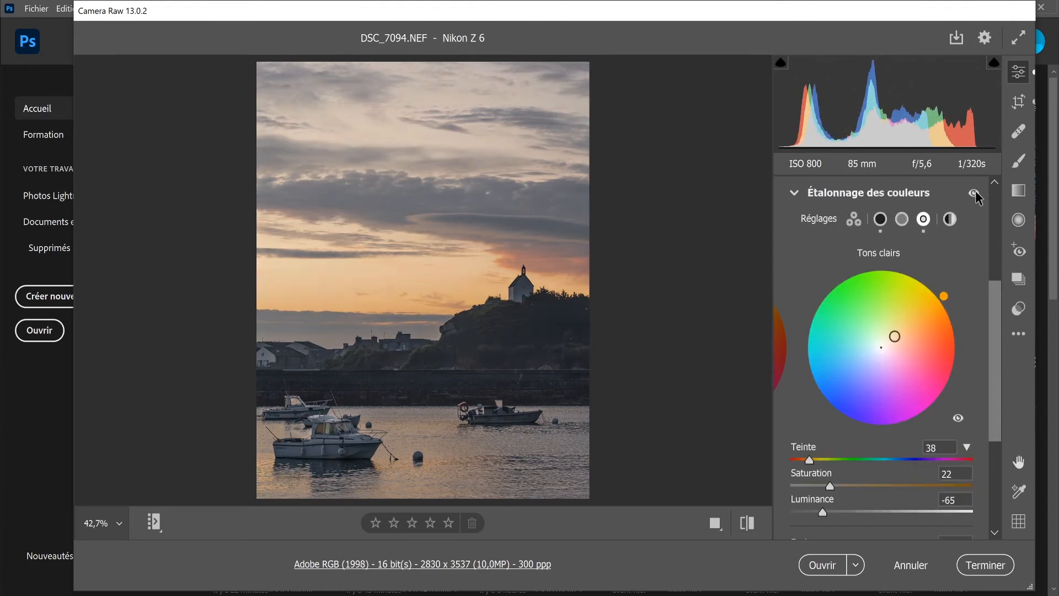
Step: Check the photo without the Étalonnage des couleurs adjustments and set the luminance of the light tones to -1
left_click(974, 191)
left_click(974, 192)
left_click_drag(822, 512, 879, 504)
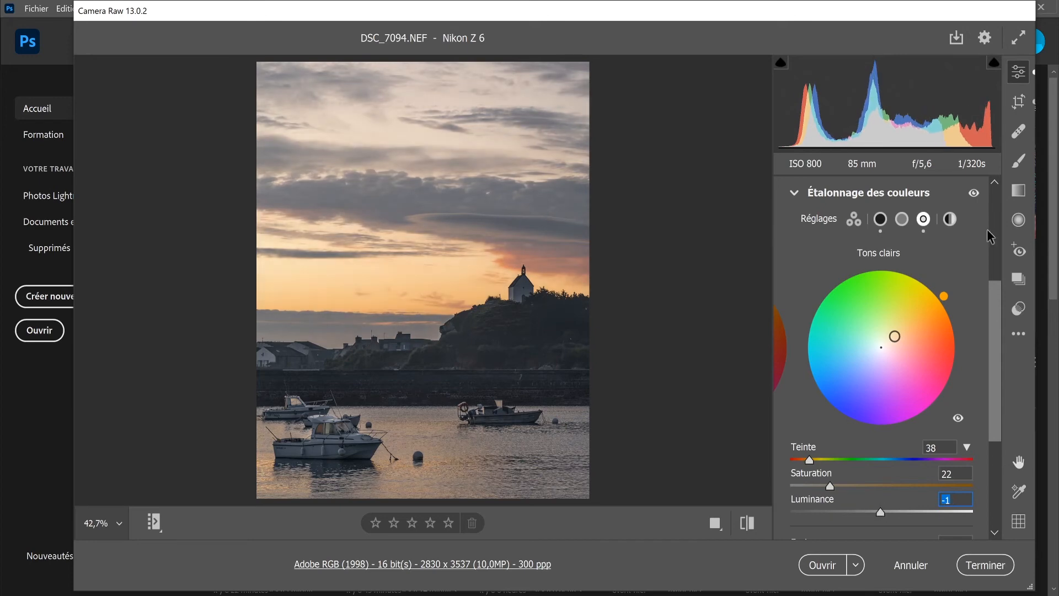
Step: Compare the photo with and without the revised colour grading, leaving the grading enabled
left_click(968, 196)
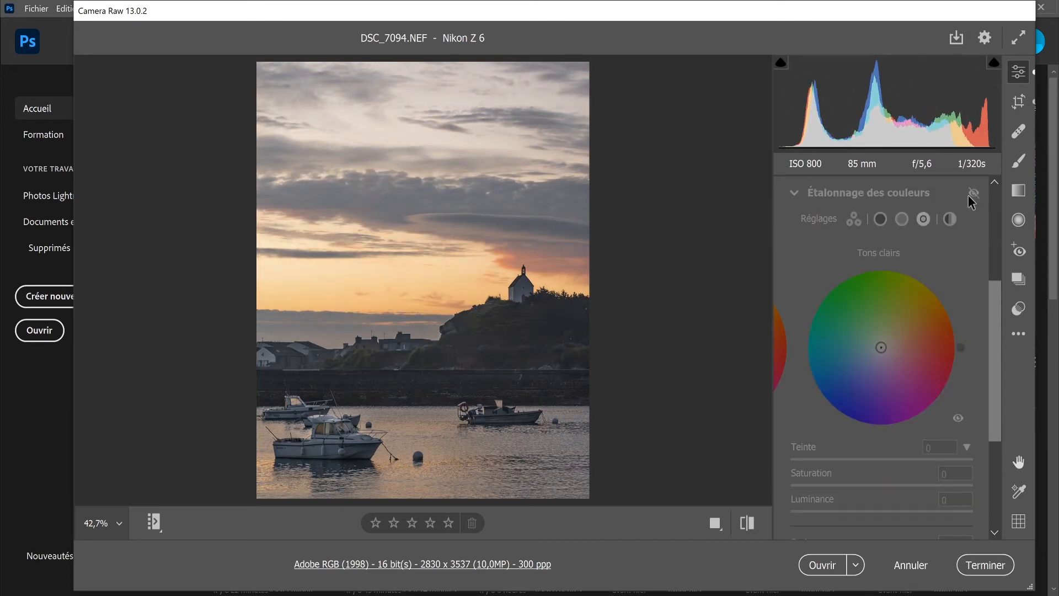
left_click(968, 196)
left_click(968, 196)
left_click(968, 197)
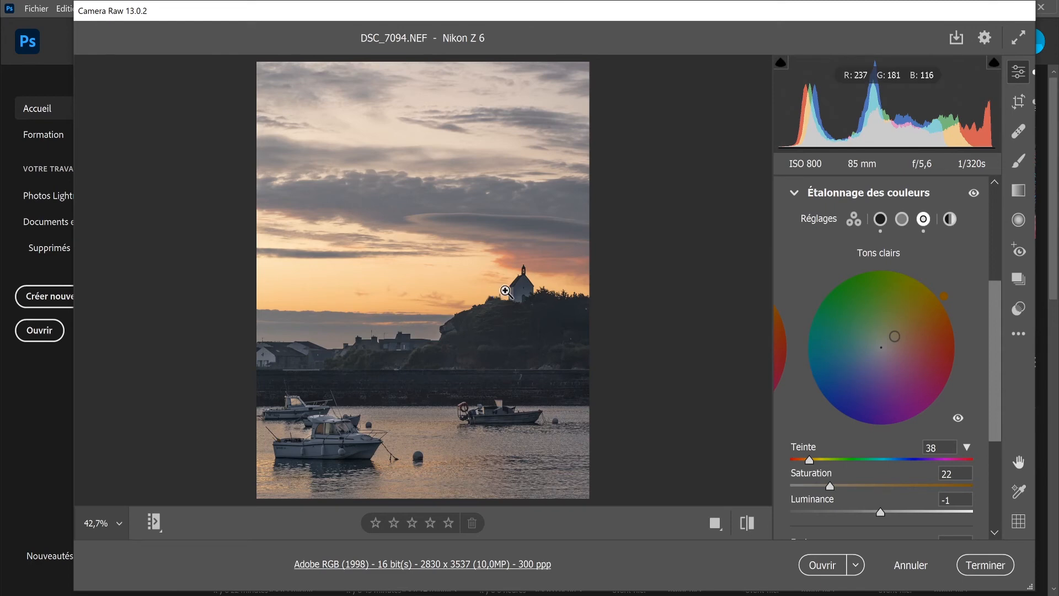
Step: Compare the fully edited photo with its original settings, ending on the current settings
left_click(747, 523)
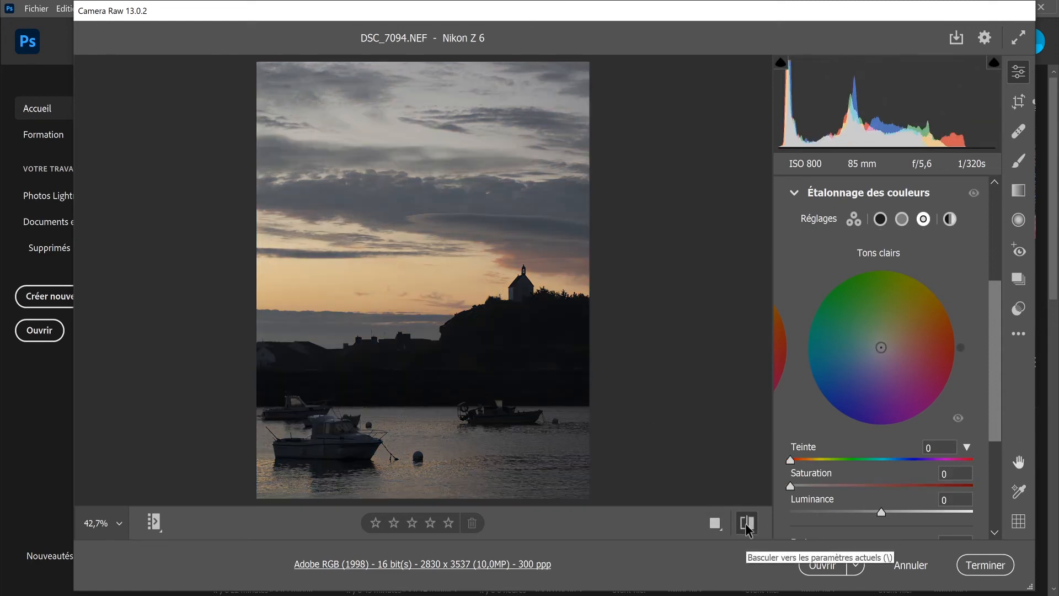
left_click(747, 523)
left_click(747, 523)
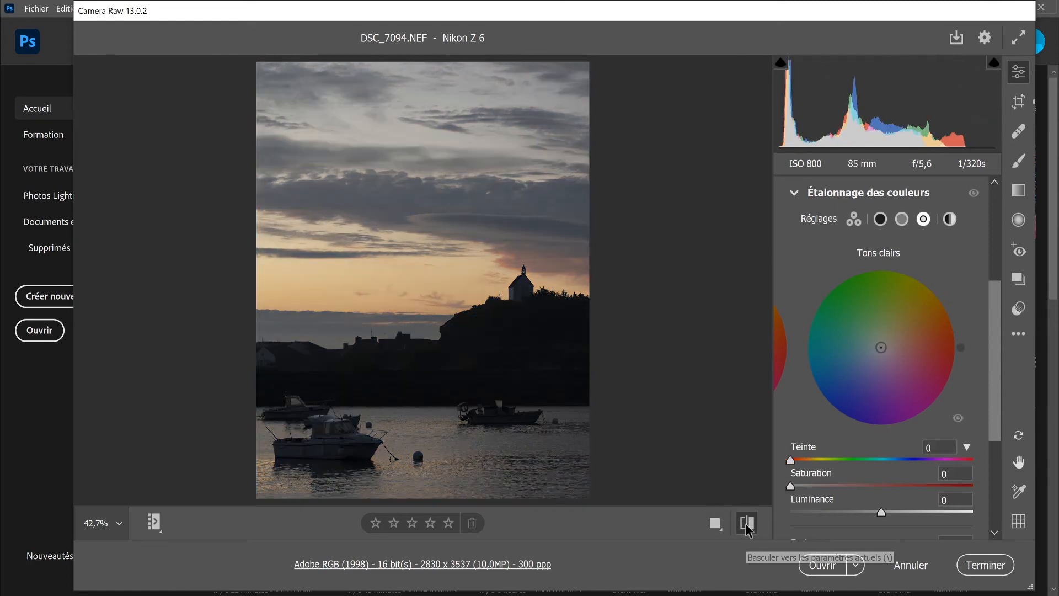
left_click(747, 523)
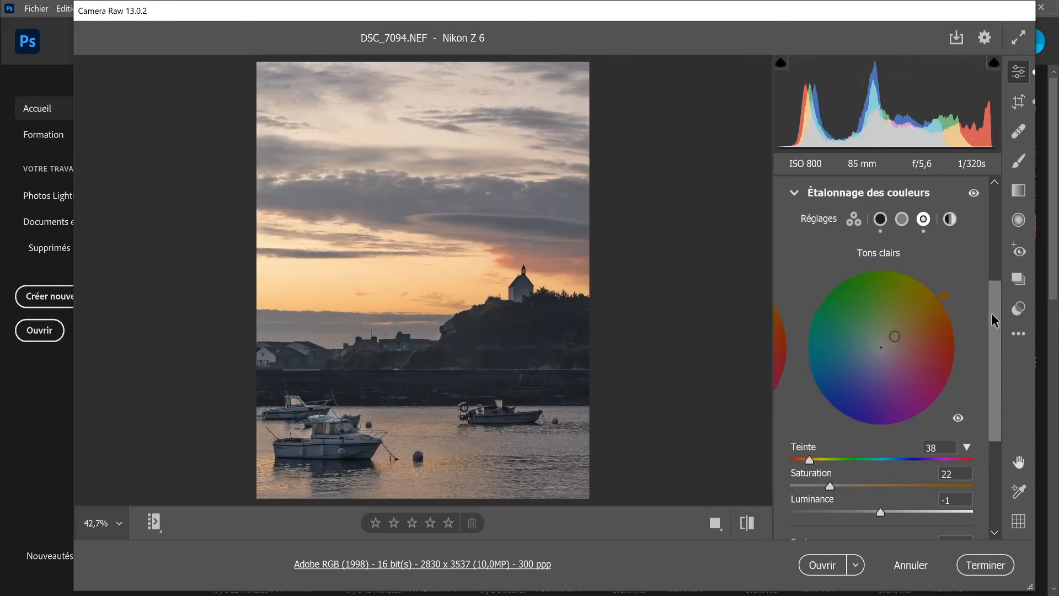
Step: In Etalonnage, set the red primary hue to +3 and the green primary to hue +9 and saturation -18
left_click_drag(991, 313, 1008, 452)
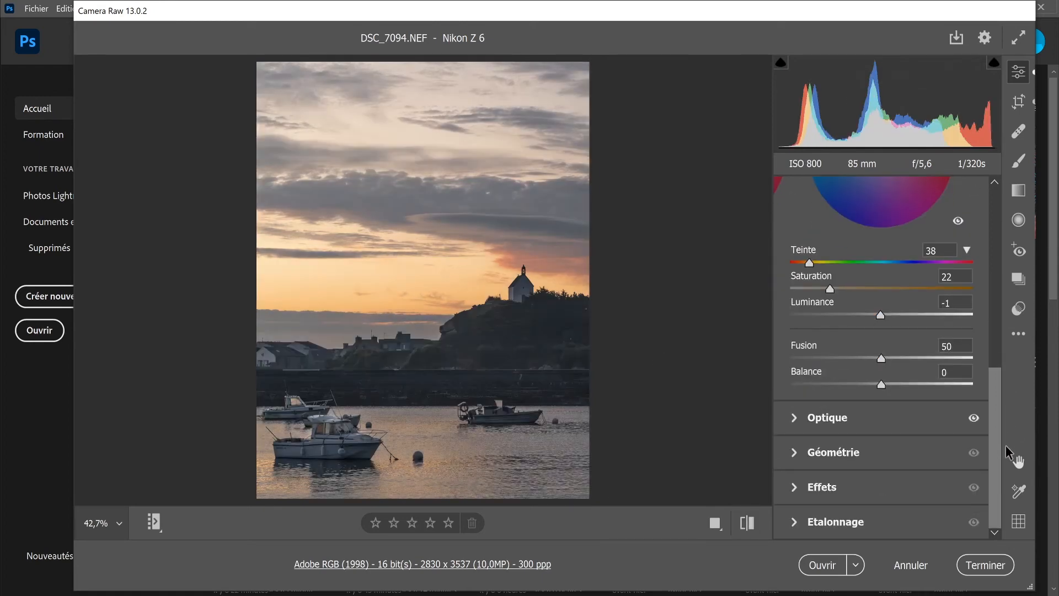
left_click(793, 523)
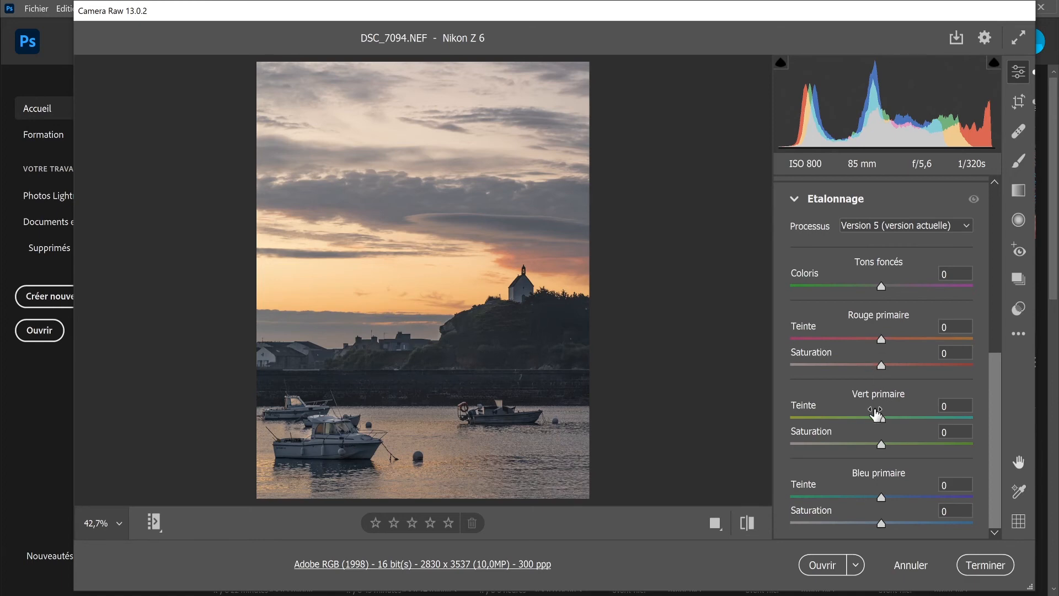
left_click(876, 338)
mouse_move(875, 340)
left_mouse_down()
mouse_move(829, 332)
mouse_move(886, 323)
mouse_move(870, 332)
mouse_move(888, 335)
left_mouse_up()
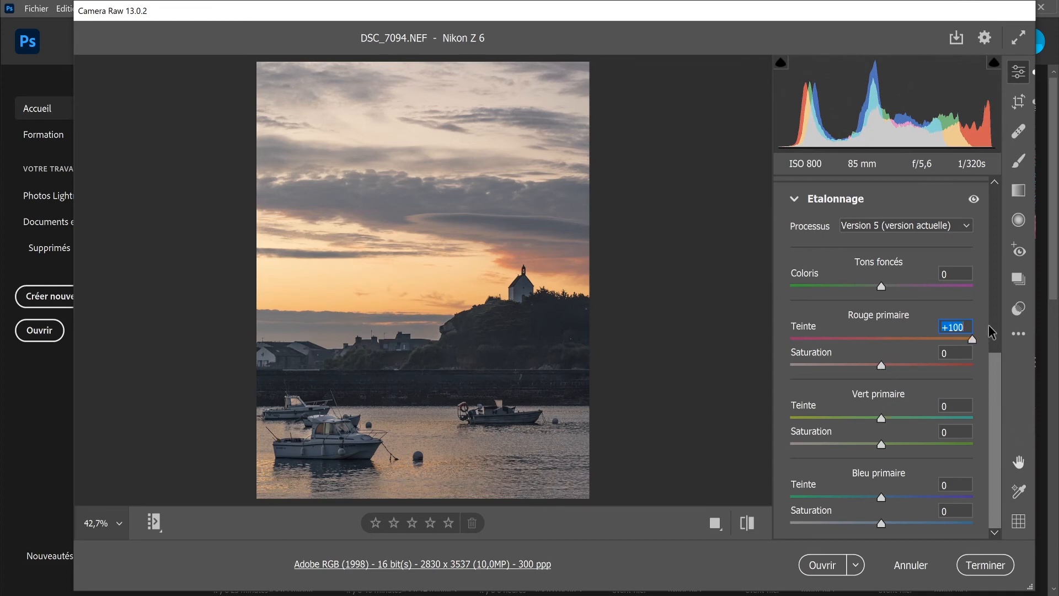
left_click_drag(887, 339, 881, 369)
left_click_drag(884, 418, 858, 452)
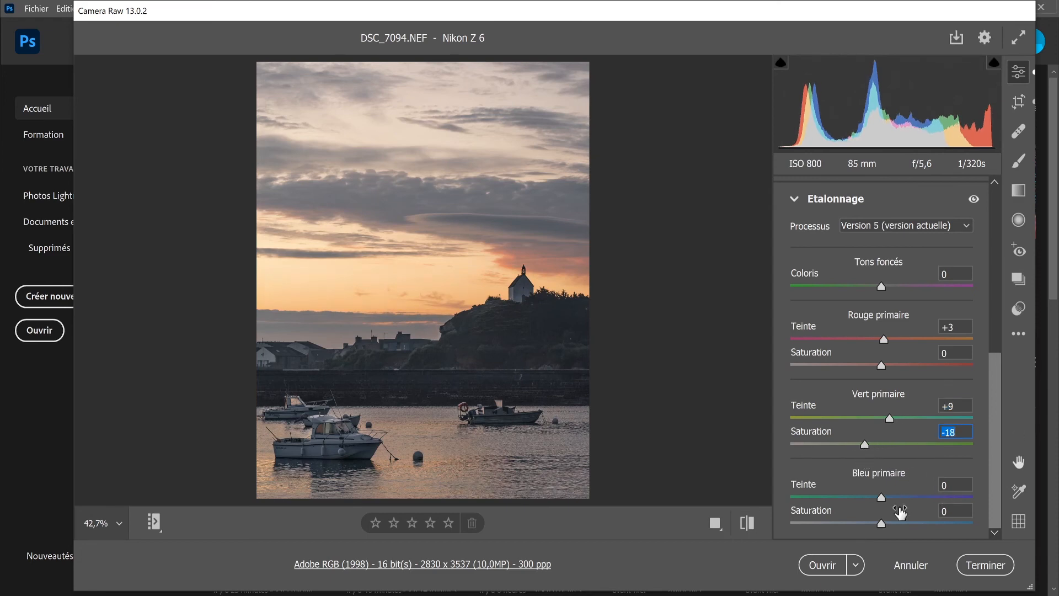
Step: Set the blue primary hue to -5 and saturation to 0, and compare the photo with and without the Etalonnage adjustments
left_click(881, 499)
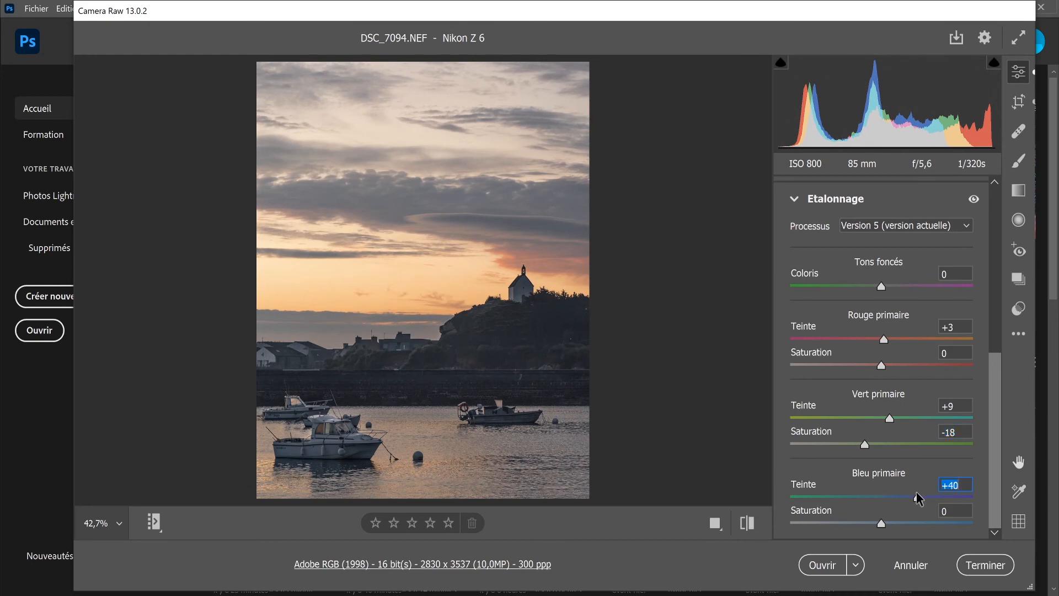
left_click_drag(918, 498, 882, 527)
type("0")
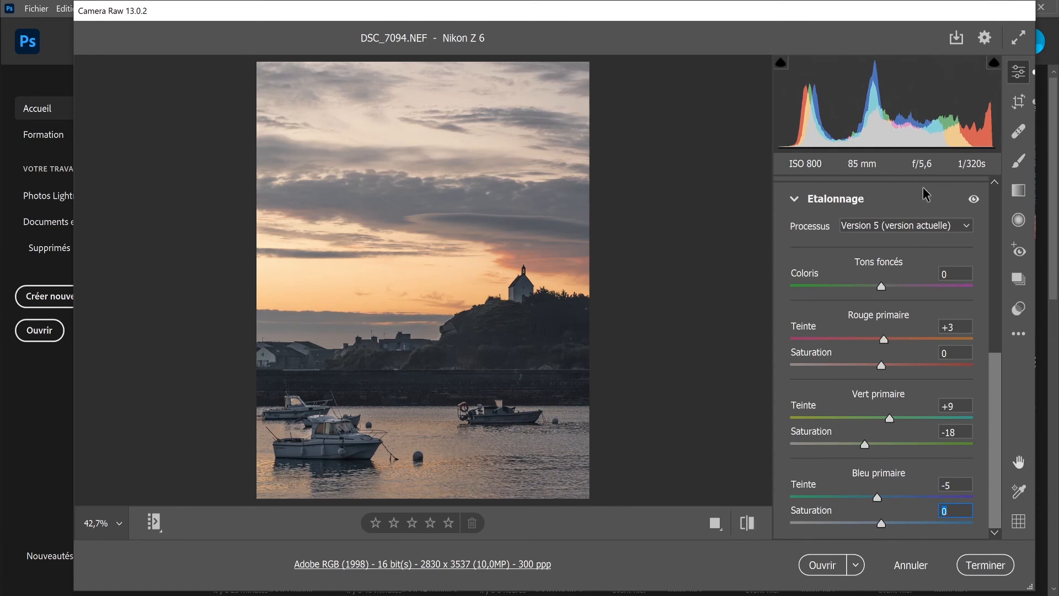
left_click(974, 199)
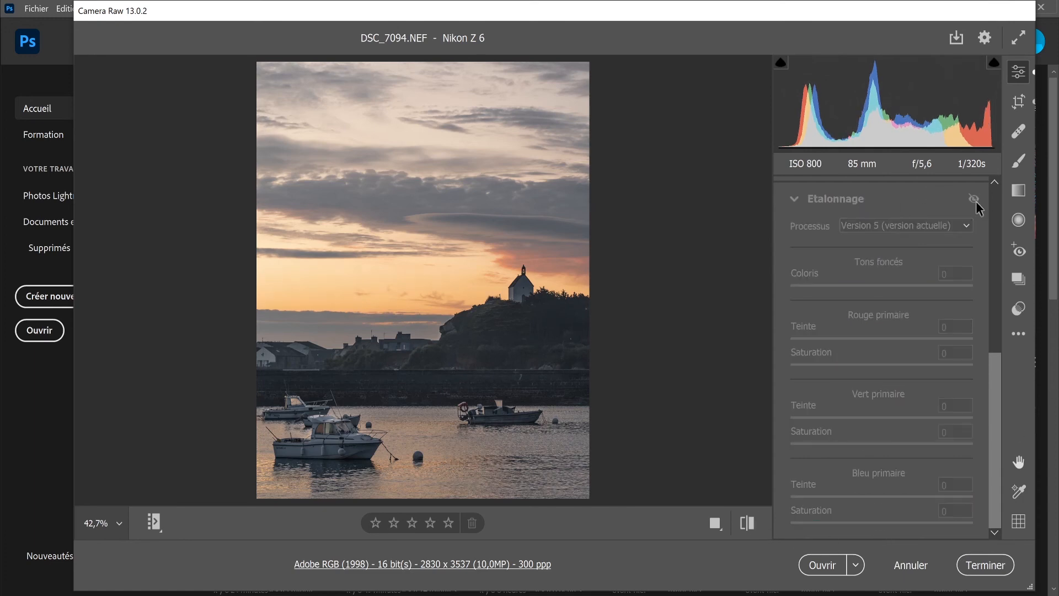
left_click(974, 199)
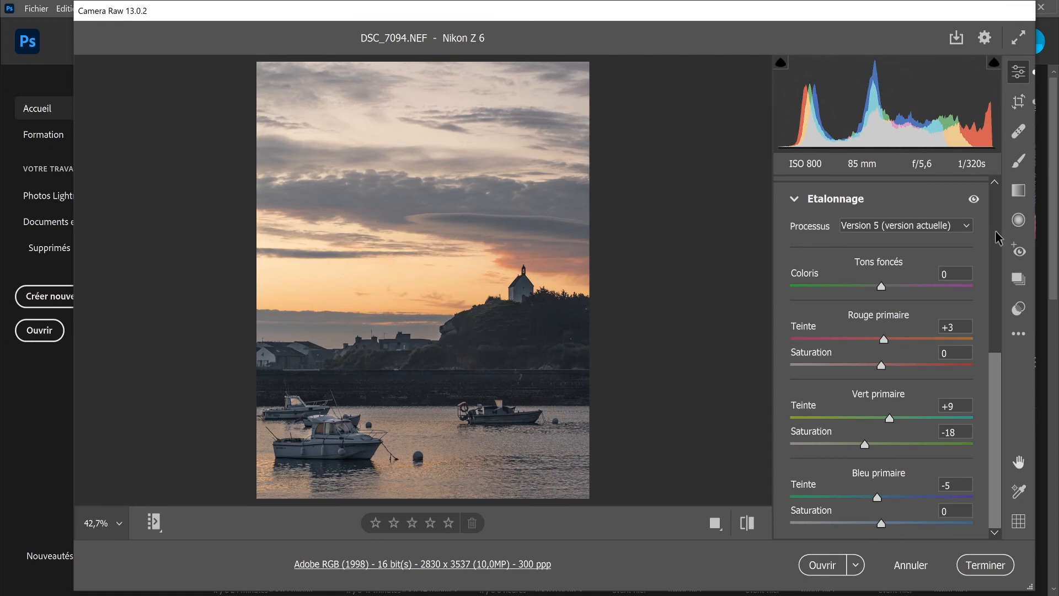
Step: Try shifting the Coloris of the dark tones in Etalonnage and reset it
left_click(879, 287)
mouse_move(879, 288)
left_mouse_down()
mouse_move(998, 279)
mouse_move(853, 287)
mouse_move(882, 280)
left_mouse_up()
double_click(884, 286)
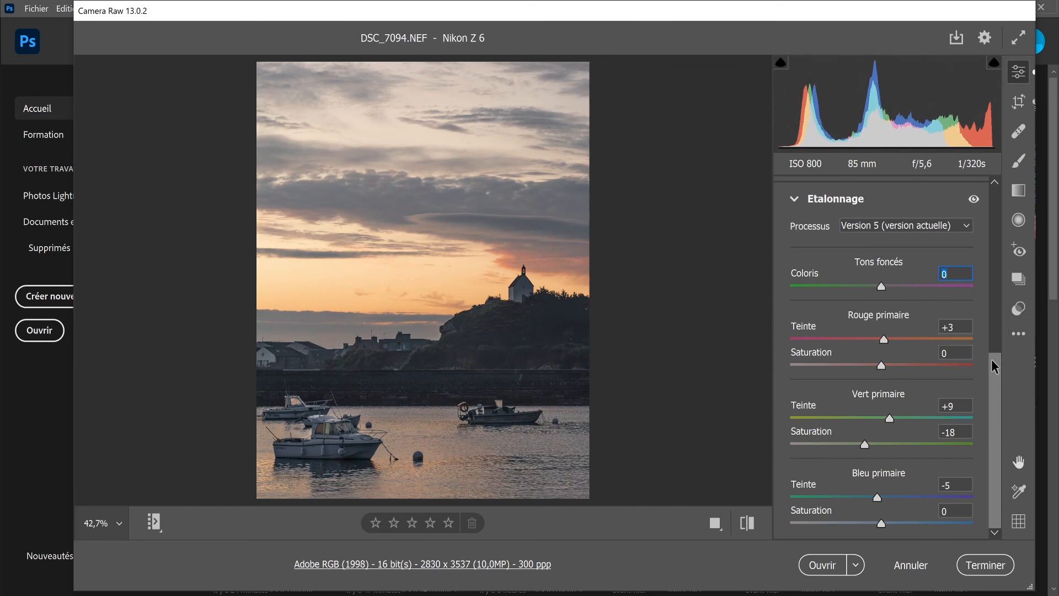
left_click_drag(991, 359, 968, 176)
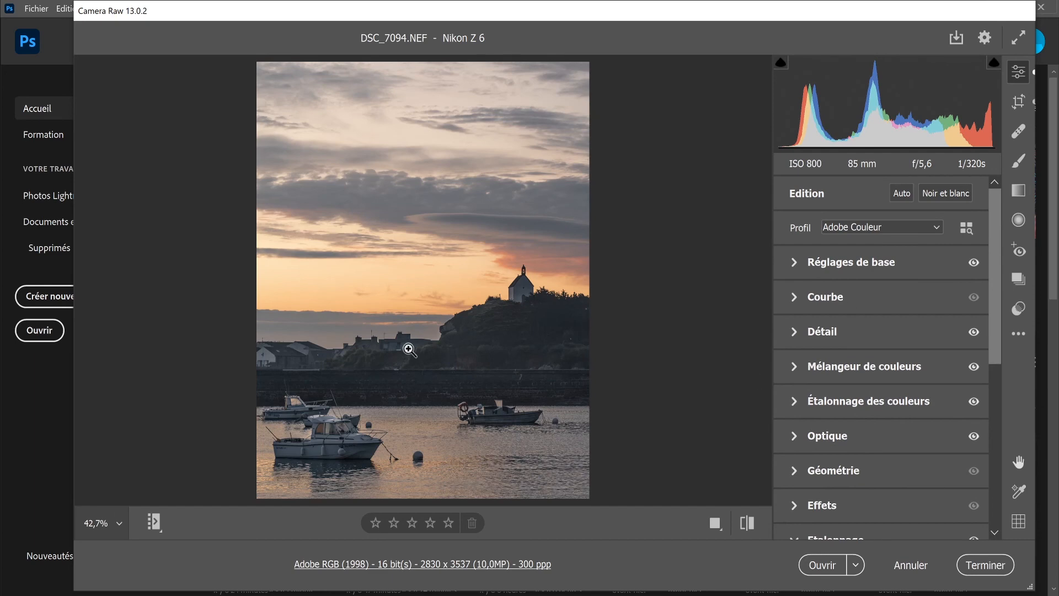
left_click(394, 251)
left_click(394, 252)
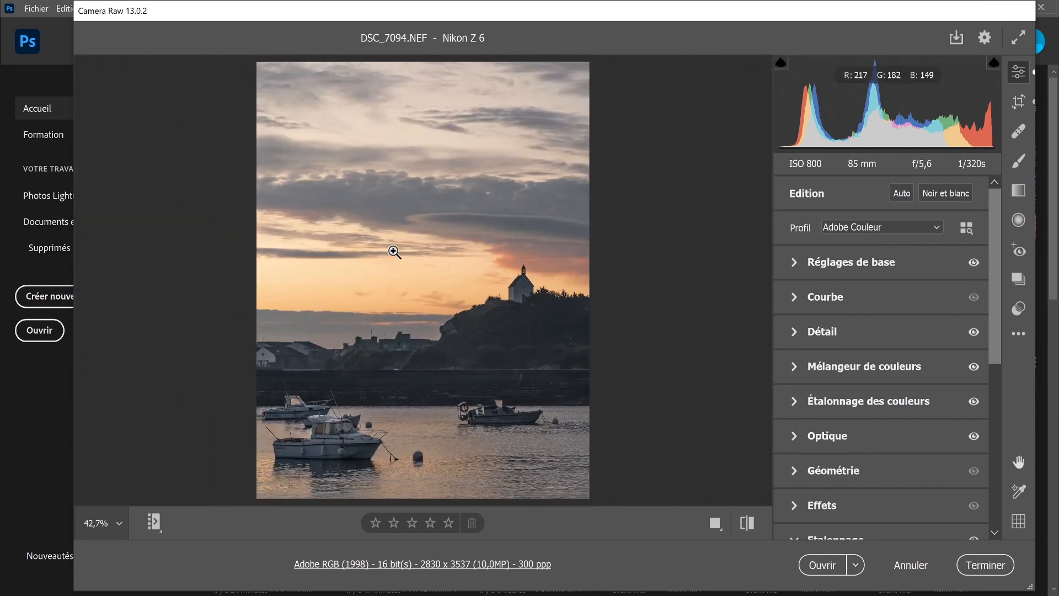